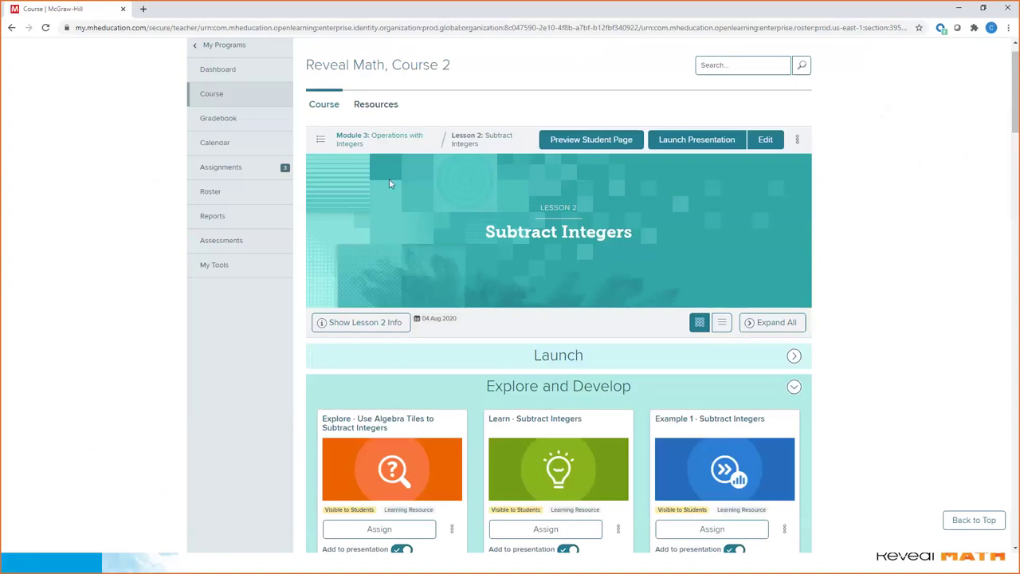
- Open the Example 1 · Subtract Integers resource from the lesson's Explore and Develop section, resuming at the last known location
{"action": "left_click", "coordinate": [232, 73]}
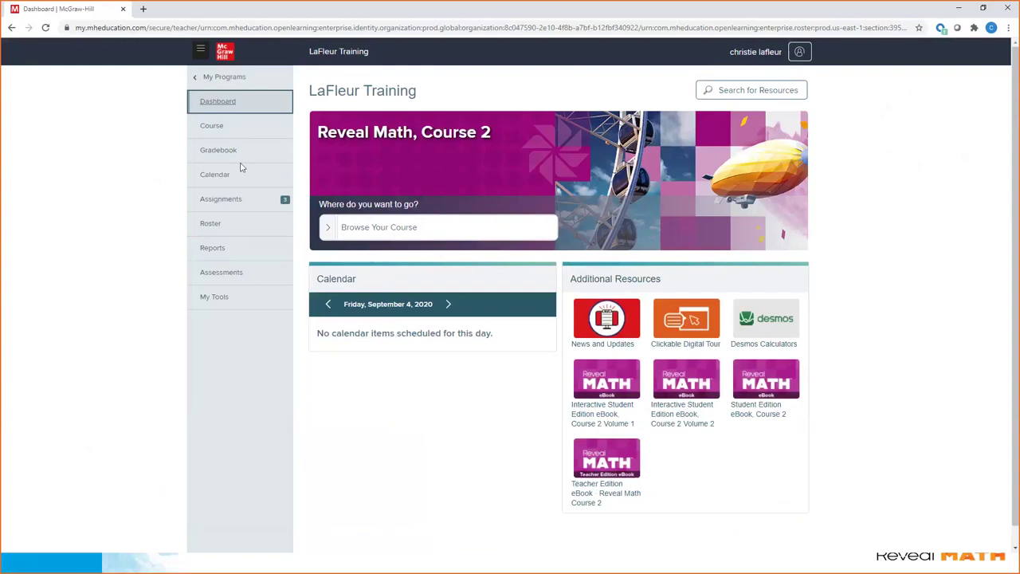
{"action": "left_click", "coordinate": [210, 127]}
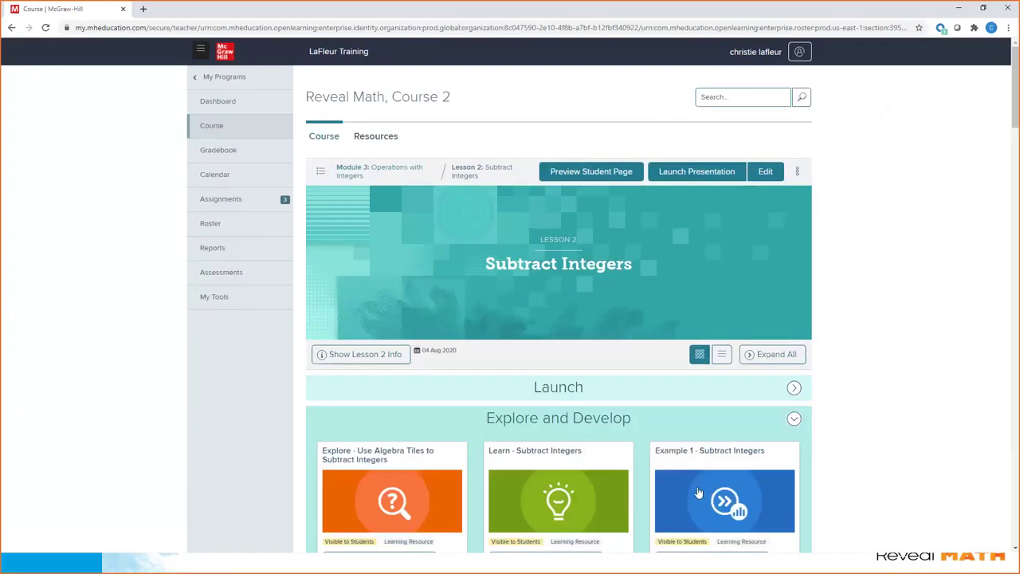
{"action": "left_click", "coordinate": [697, 493]}
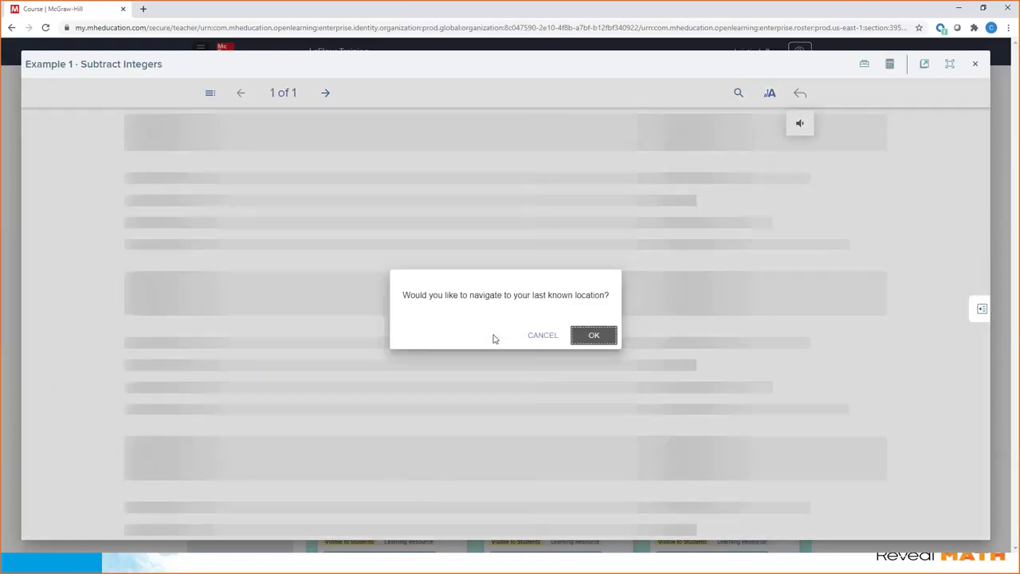
{"action": "key", "text": "Return"}
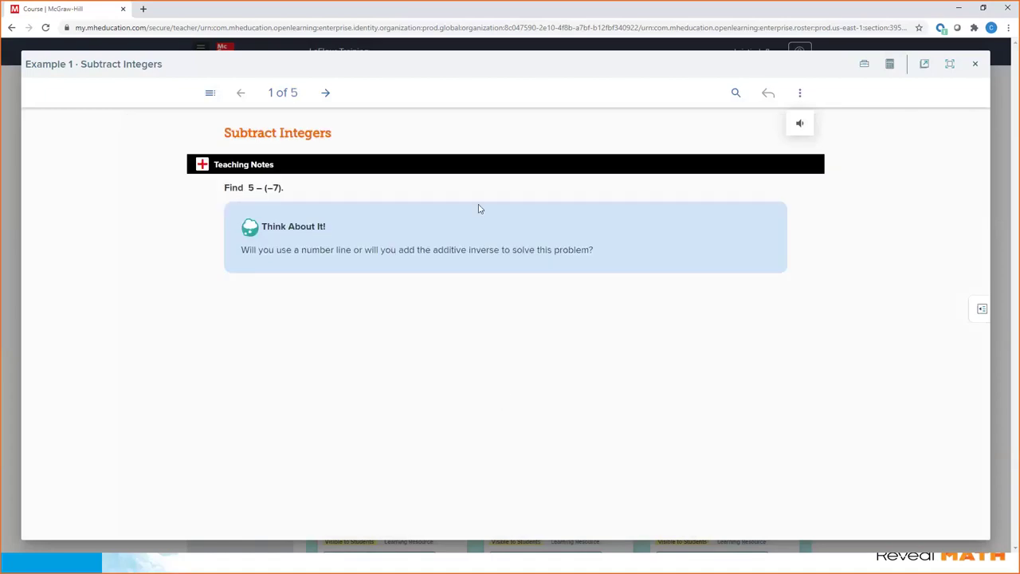
- Page past the number-line method to Method 2 and advance its additive inverse steps to the Add 5 + 7 answer
{"action": "left_click", "coordinate": [326, 95]}
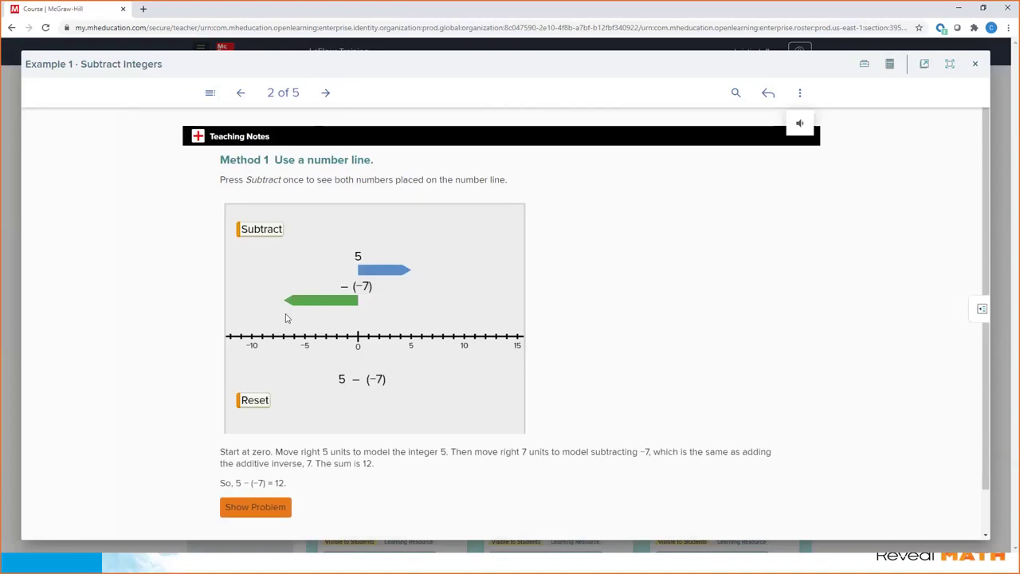
{"action": "left_click", "coordinate": [326, 94]}
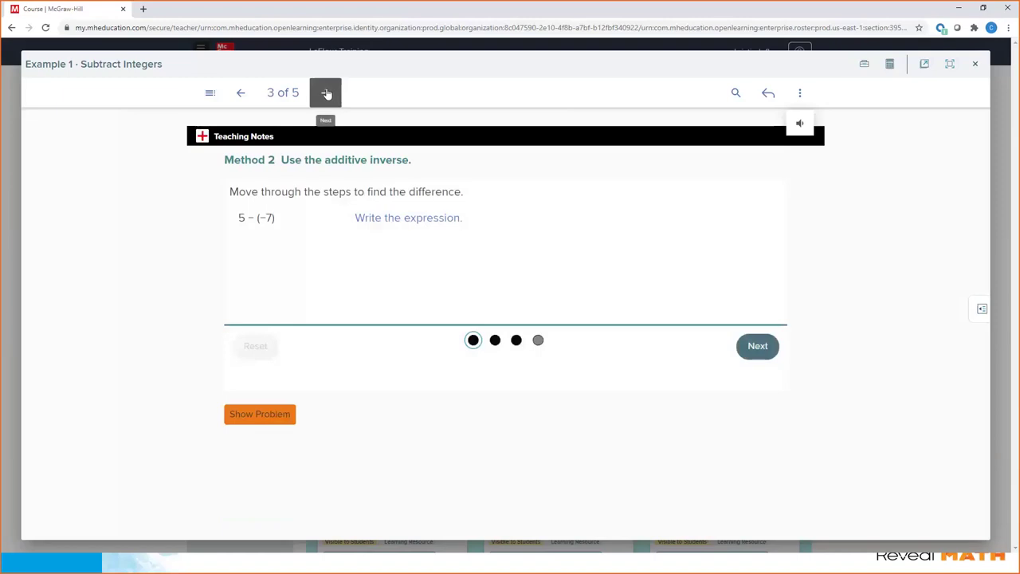
{"action": "left_click", "coordinate": [494, 340]}
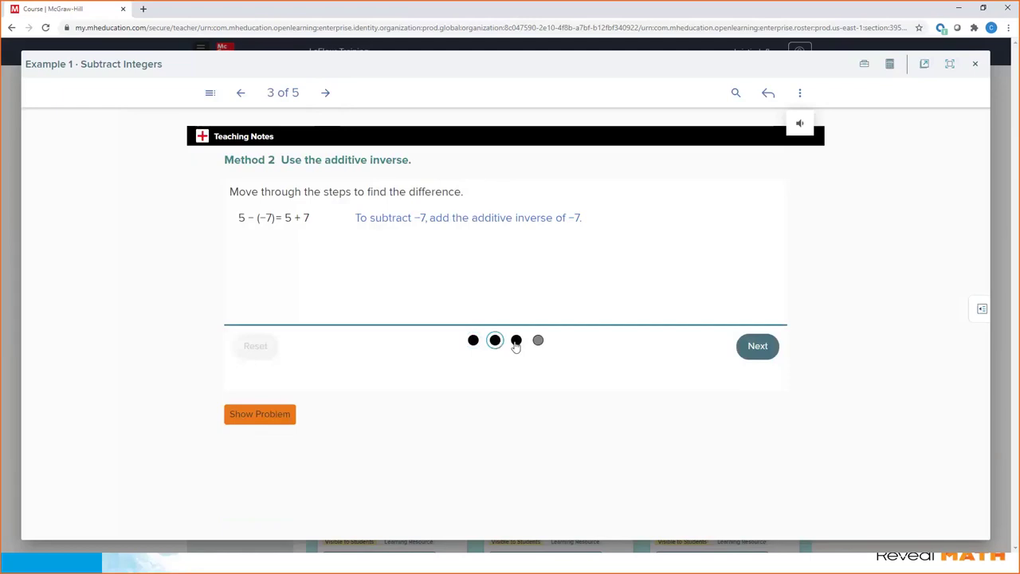
{"action": "left_click", "coordinate": [516, 341]}
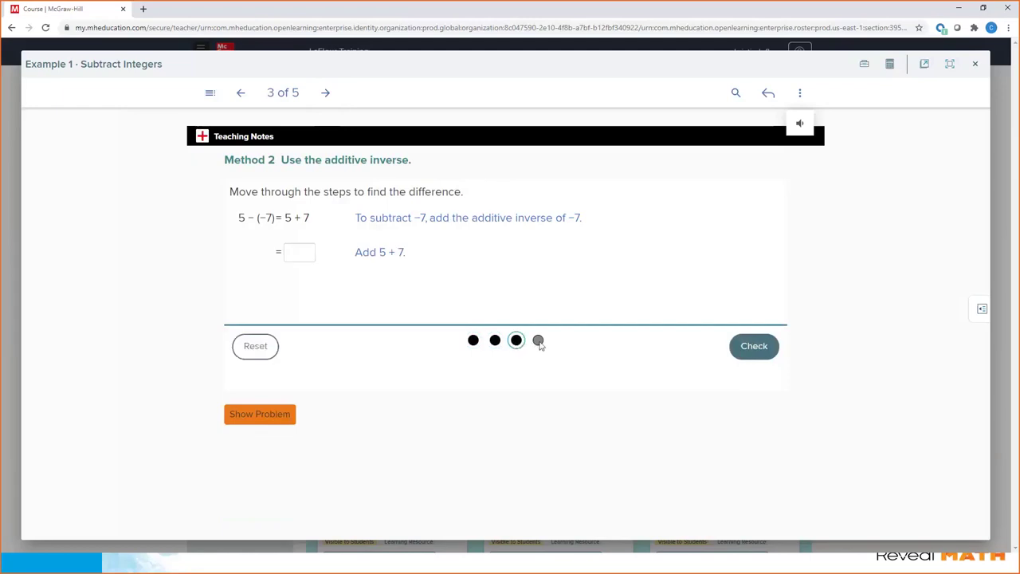
- Answer 5 + 7 with 12 and check it, and close the example after paging to the Talk About It slide
{"action": "left_click", "coordinate": [303, 256]}
{"action": "type", "text": "12"}
{"action": "left_click", "coordinate": [658, 351]}
{"action": "key", "text": "Tab"}
{"action": "key", "text": "Return"}
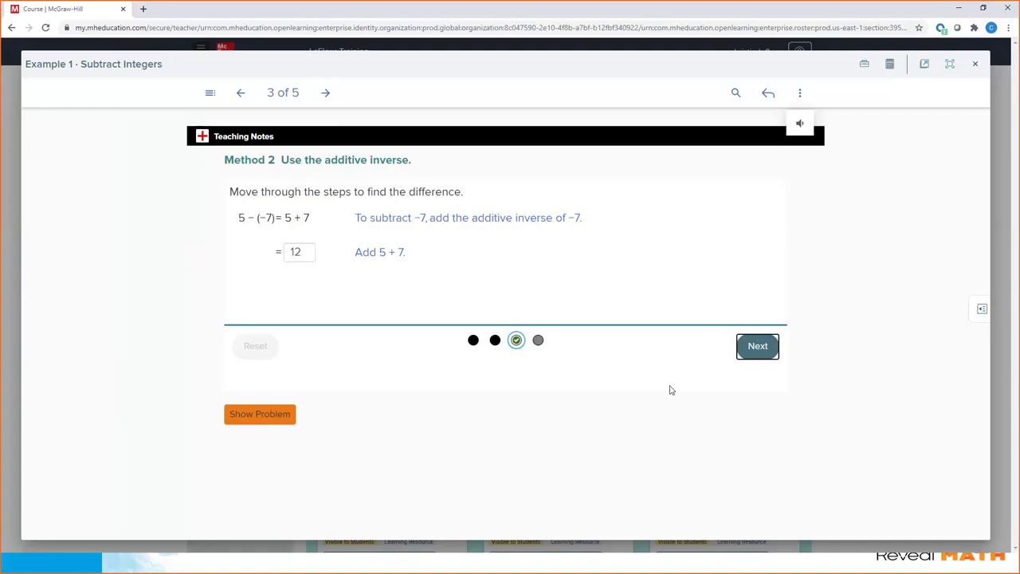
{"action": "left_click", "coordinate": [326, 94]}
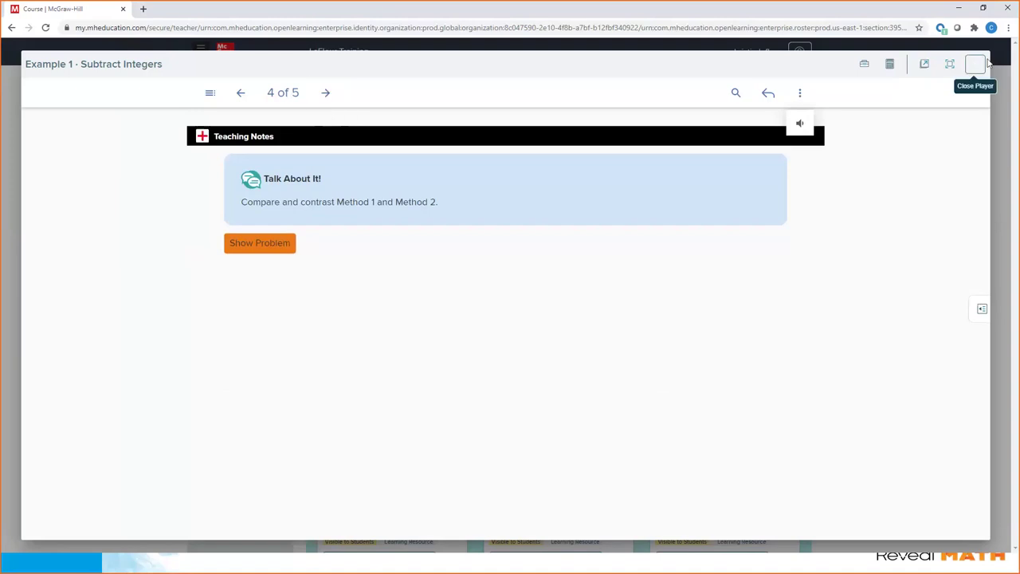
{"action": "left_click", "coordinate": [976, 65]}
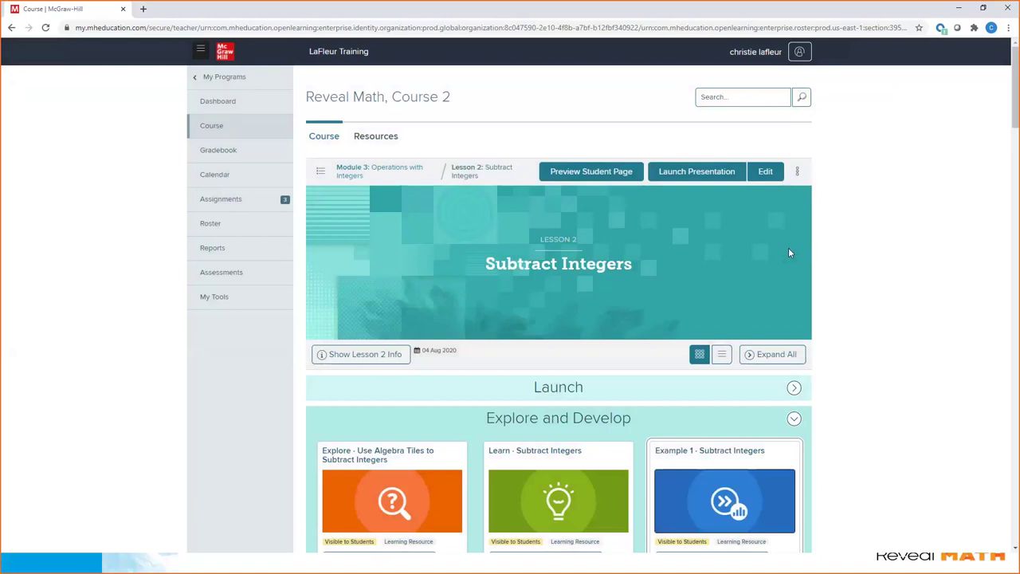
- Open the per 1 practice assignment and view the available actions for a submitted student and a not-started student
{"action": "left_click", "coordinate": [217, 201]}
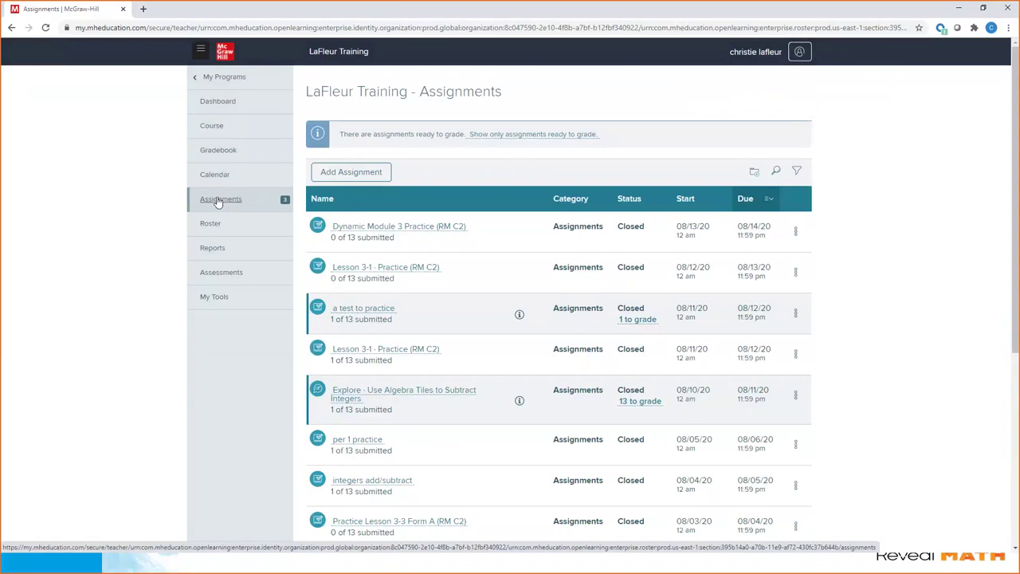
{"action": "left_click", "coordinate": [375, 442]}
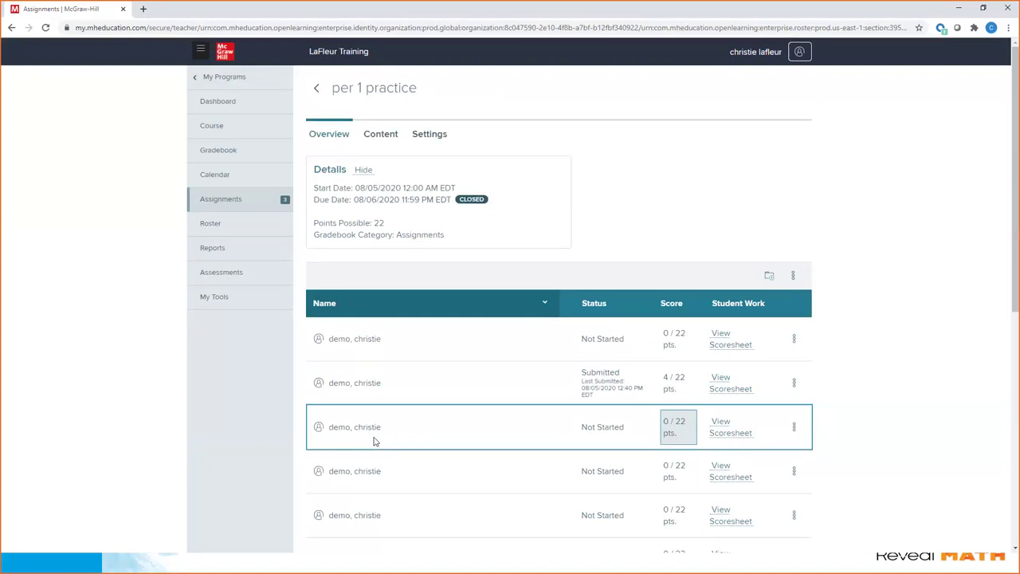
{"action": "left_click", "coordinate": [793, 386]}
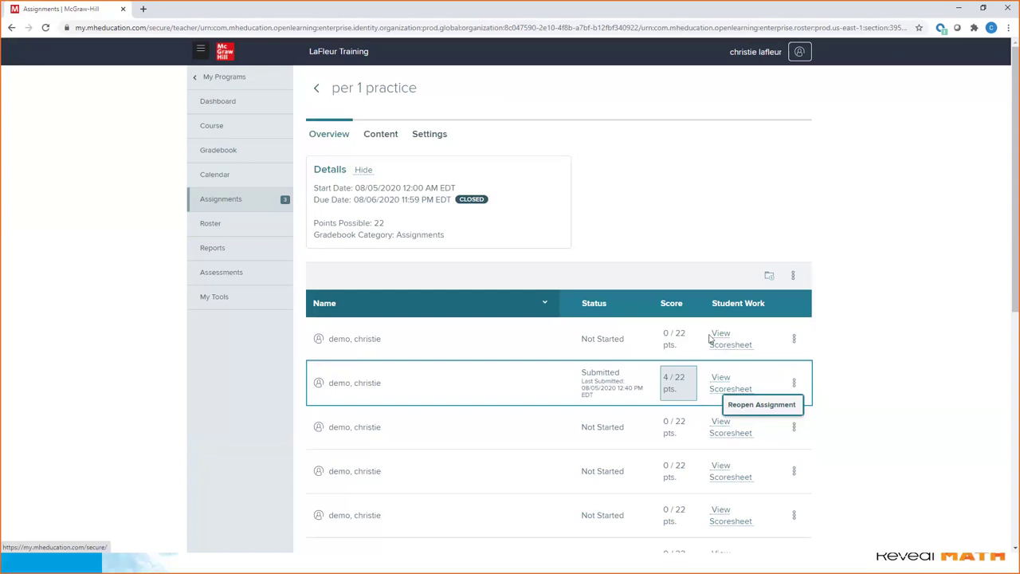
{"action": "left_click", "coordinate": [793, 343]}
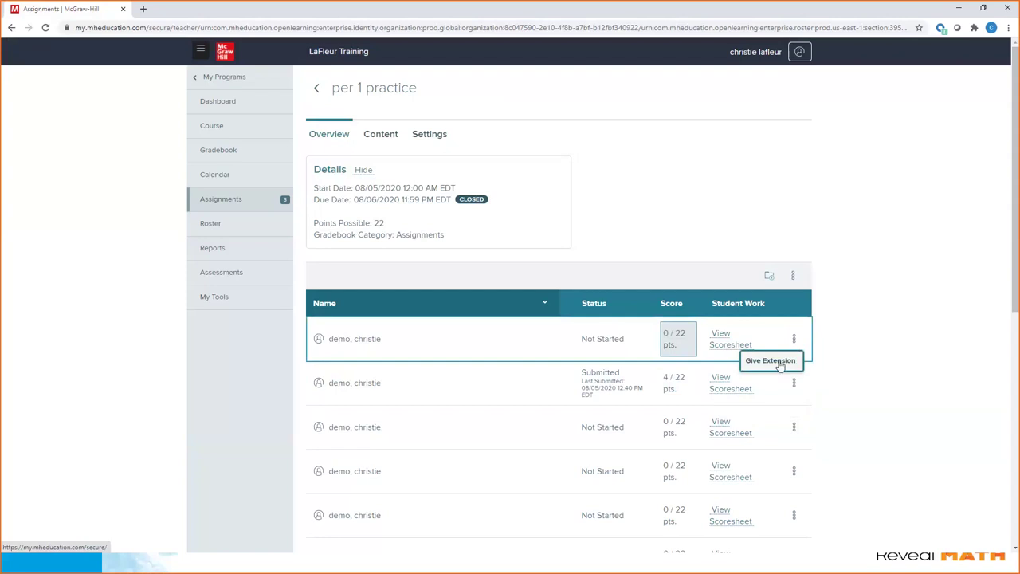
- Return to the Subtract Integers course page and collapse the Explore and Develop and Reflect and Practice sections
{"action": "left_click", "coordinate": [212, 127]}
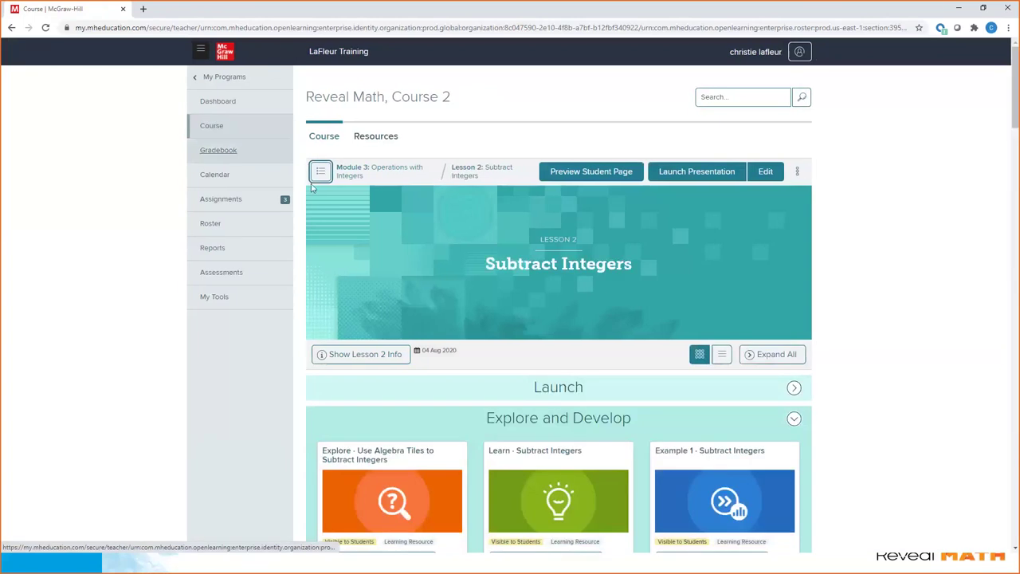
{"action": "left_click", "coordinate": [794, 418]}
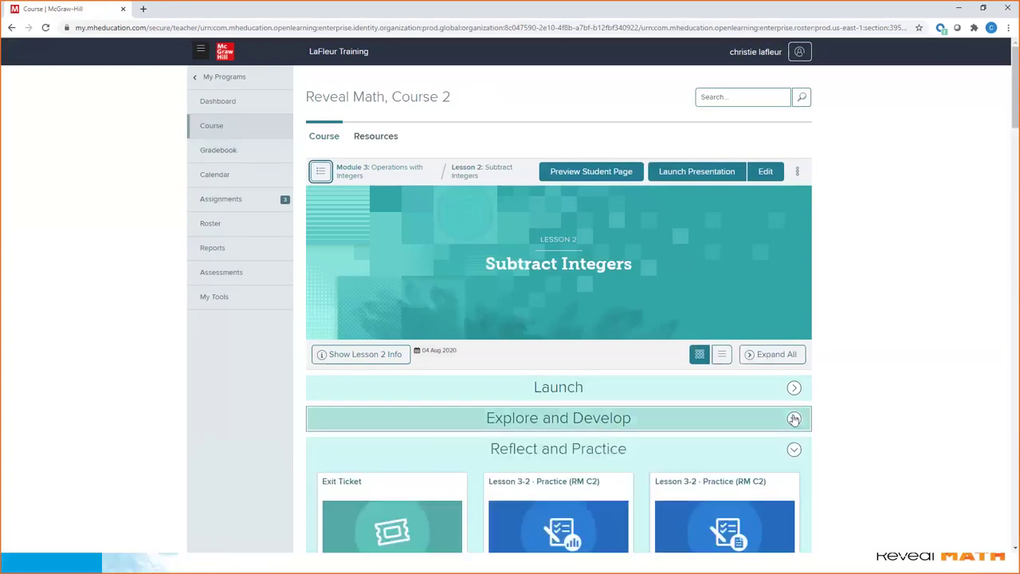
{"action": "left_click", "coordinate": [794, 449]}
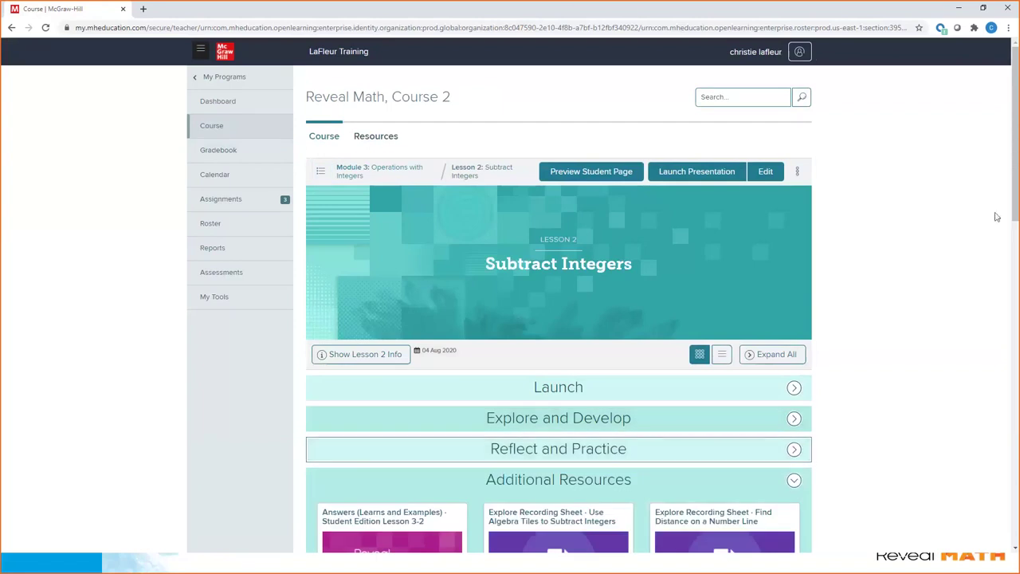
- Look through the Additional Resources section, including the Differentiate materials, and collapse it
{"action": "left_click_drag", "start_coordinate": [1012, 190], "coordinate": [1016, 274]}
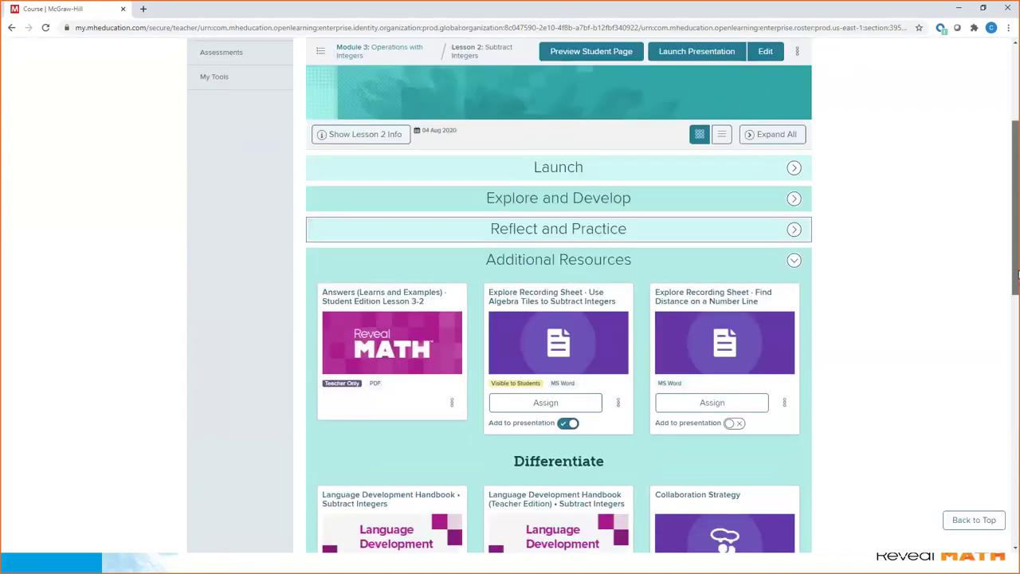
{"action": "scroll", "coordinate": [1017, 275], "scroll_direction": "down", "scroll_amount": 1}
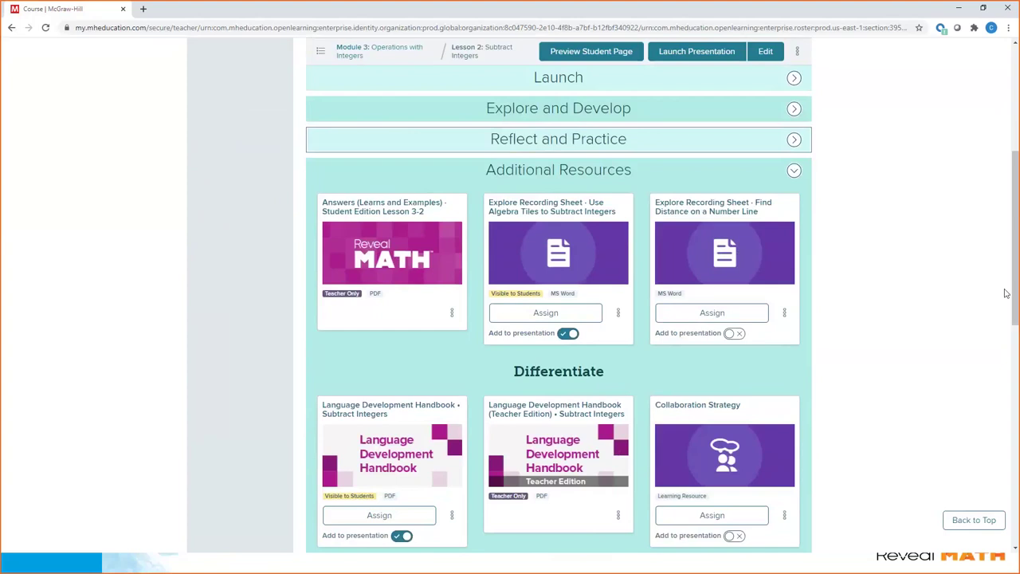
{"action": "scroll", "coordinate": [1016, 295], "scroll_direction": "down", "scroll_amount": 3}
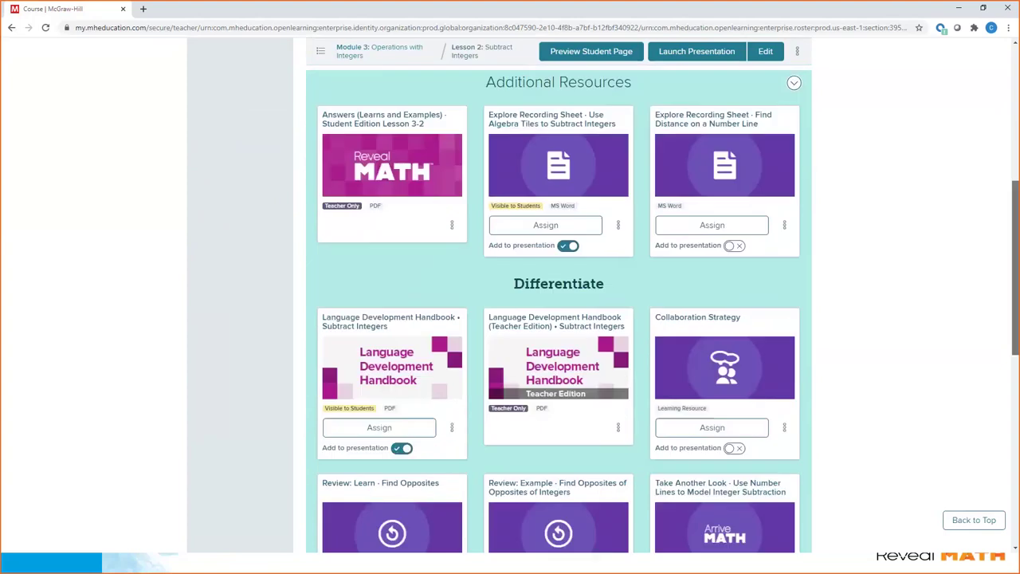
{"action": "scroll", "coordinate": [668, 308], "scroll_direction": "down", "scroll_amount": 1}
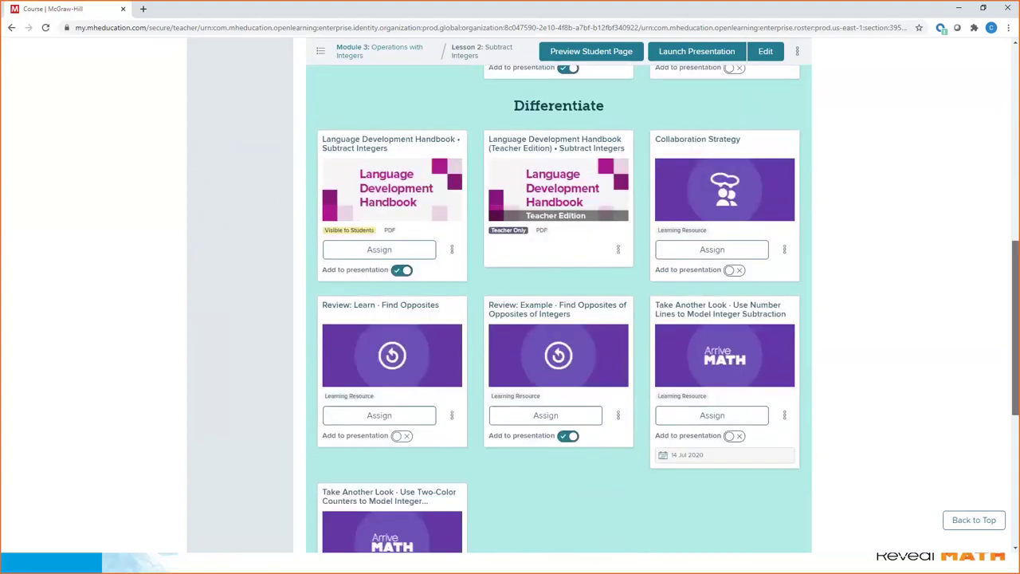
{"action": "scroll", "coordinate": [715, 348], "scroll_direction": "down", "scroll_amount": 1}
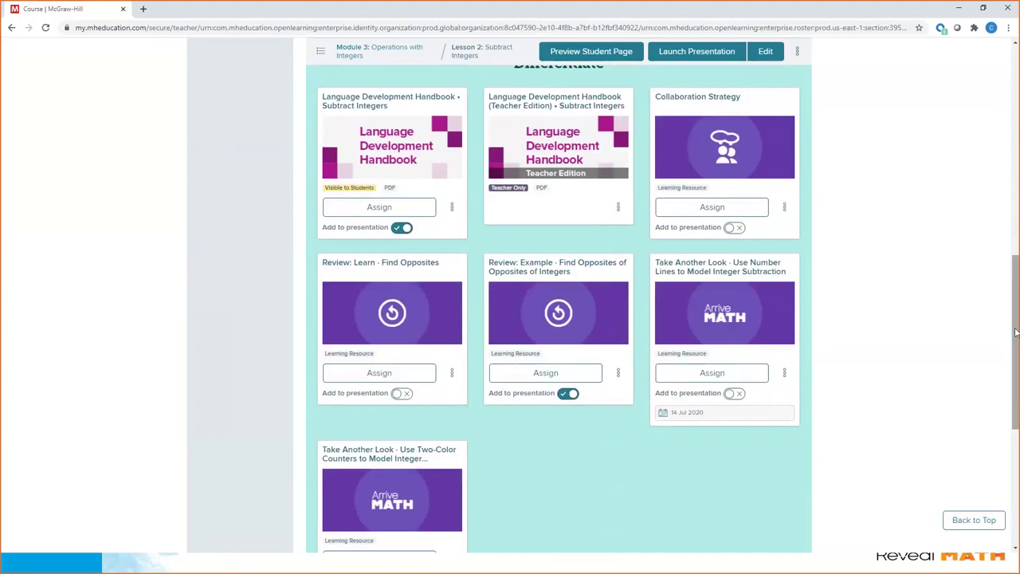
{"action": "left_click_drag", "start_coordinate": [1015, 332], "coordinate": [1017, 180]}
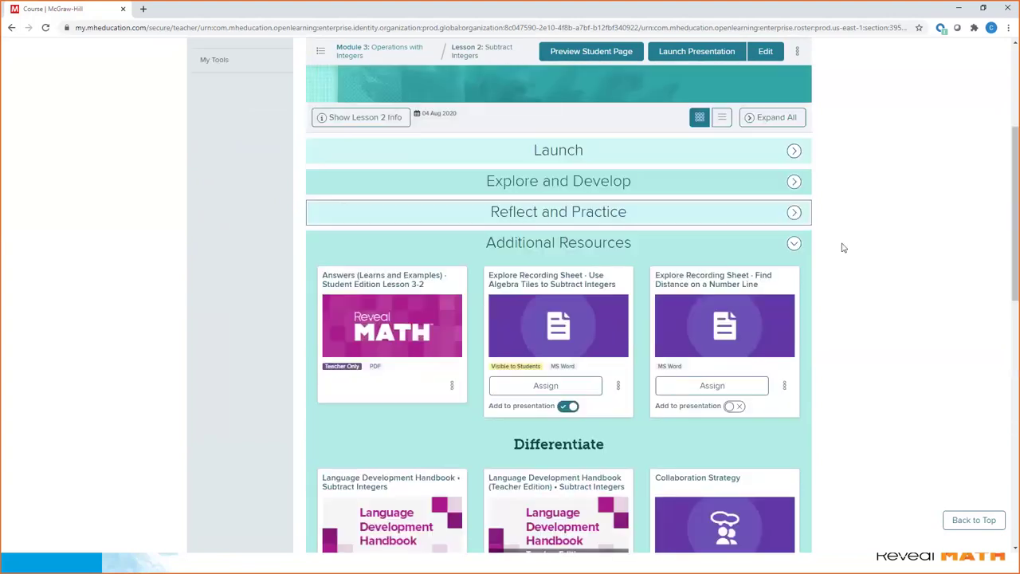
{"action": "left_click", "coordinate": [801, 248]}
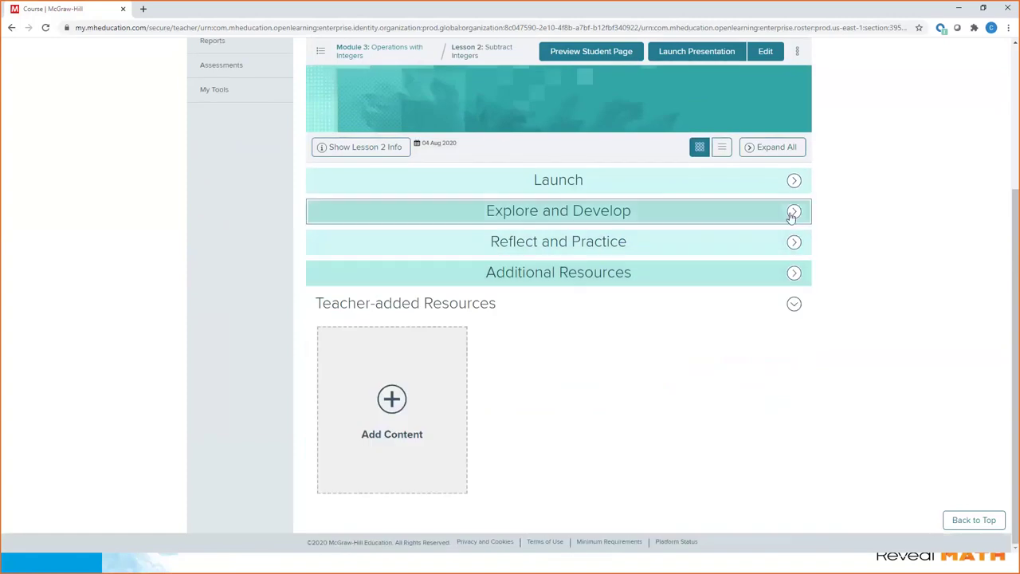
- Expand the Explore and Develop section, look over its resource cards, and collapse it again
{"action": "left_click", "coordinate": [792, 216]}
{"action": "left_click_drag", "start_coordinate": [1014, 149], "coordinate": [1014, 198]}
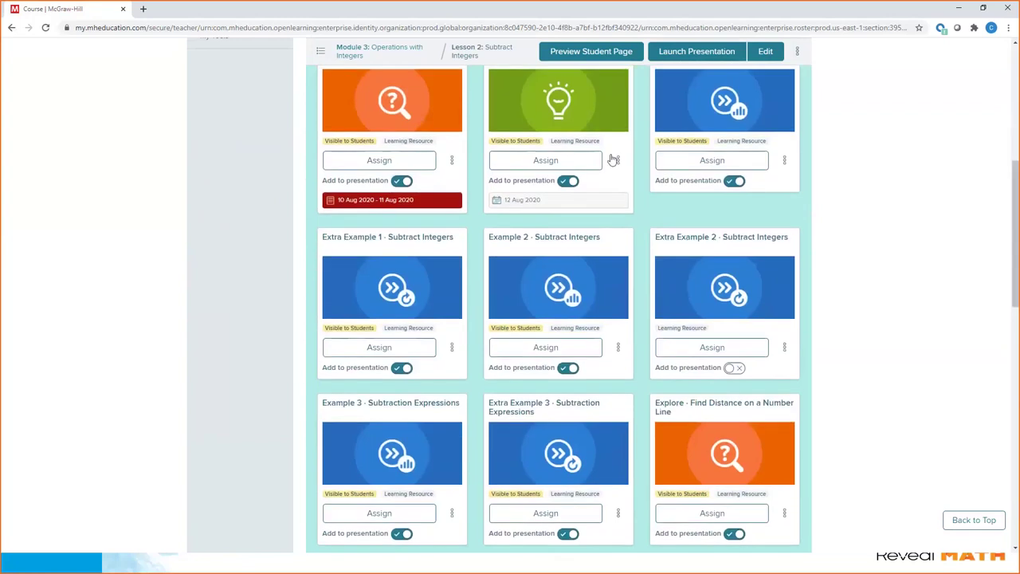
{"action": "left_click_drag", "start_coordinate": [1014, 199], "coordinate": [1005, 32]}
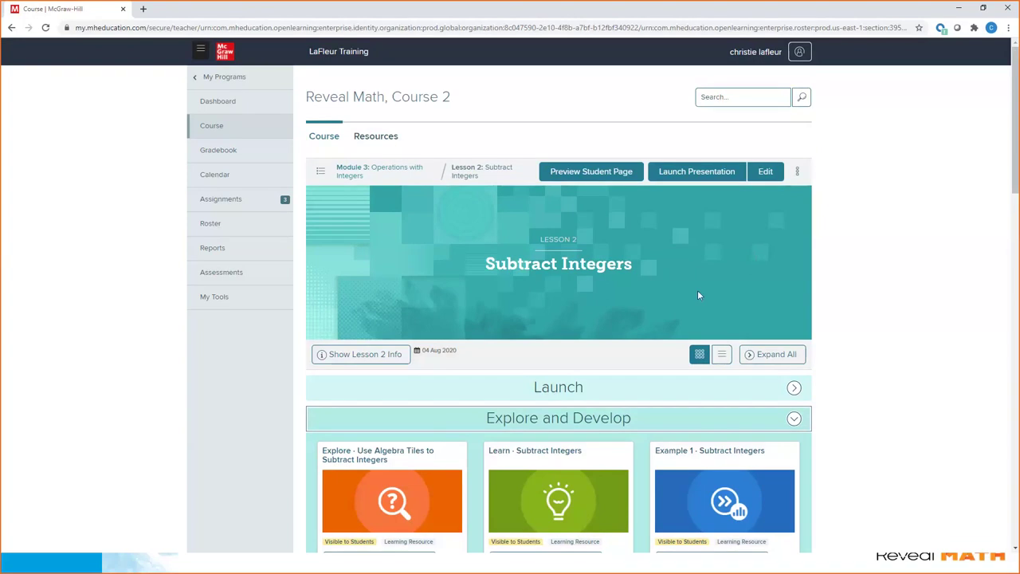
{"action": "left_click", "coordinate": [793, 419]}
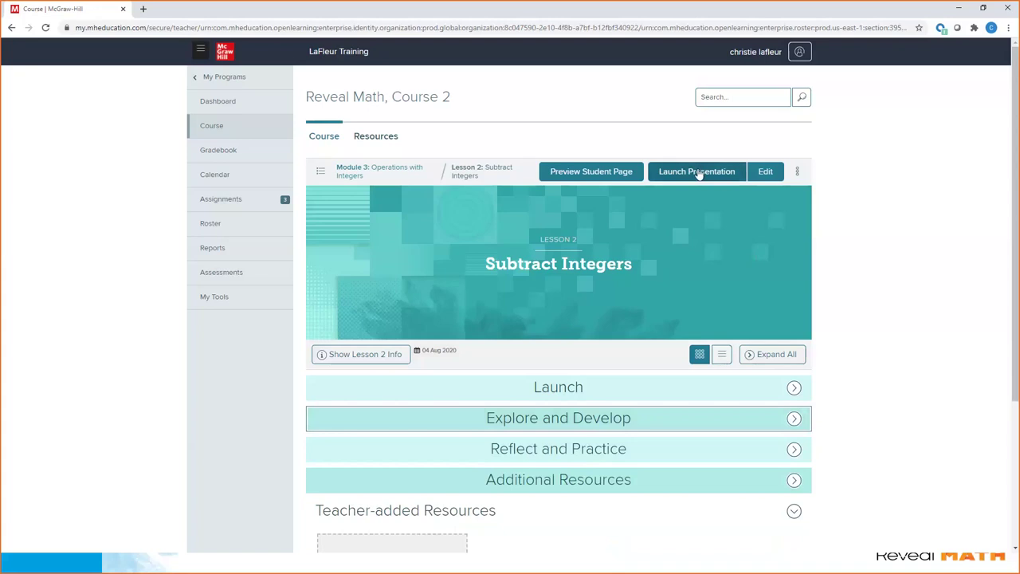
- Expand the Launch section and play the lesson presentation through to the Explore Recording Sheet on algebra tiles
{"action": "left_click", "coordinate": [794, 387]}
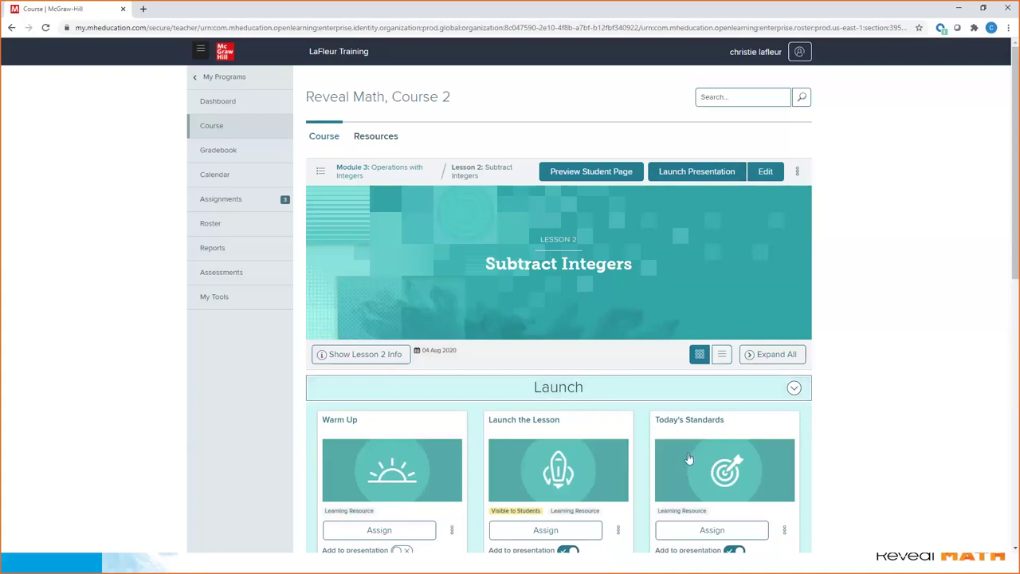
{"action": "left_click", "coordinate": [704, 173]}
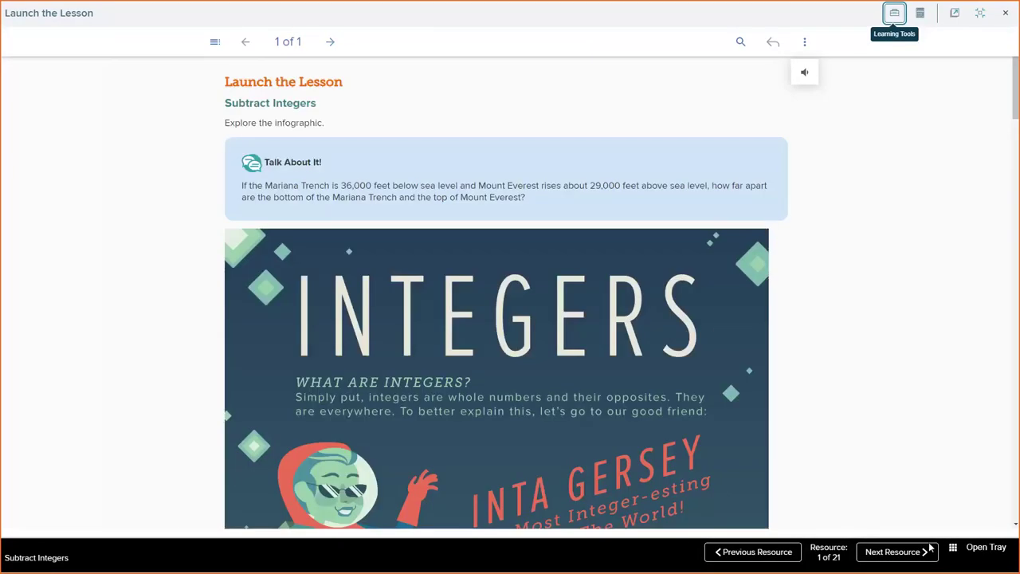
{"action": "left_click", "coordinate": [914, 555]}
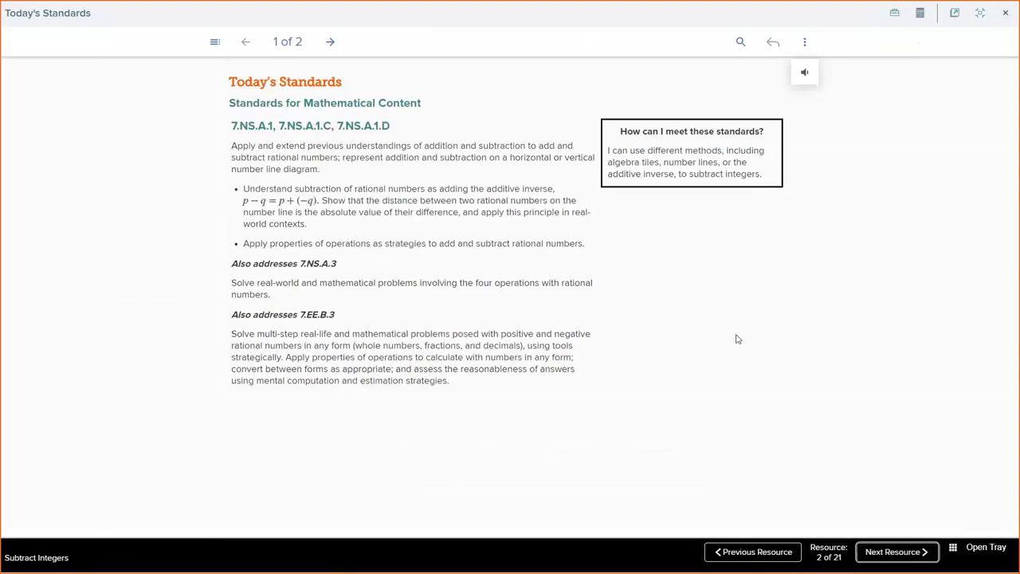
{"action": "left_click", "coordinate": [892, 552]}
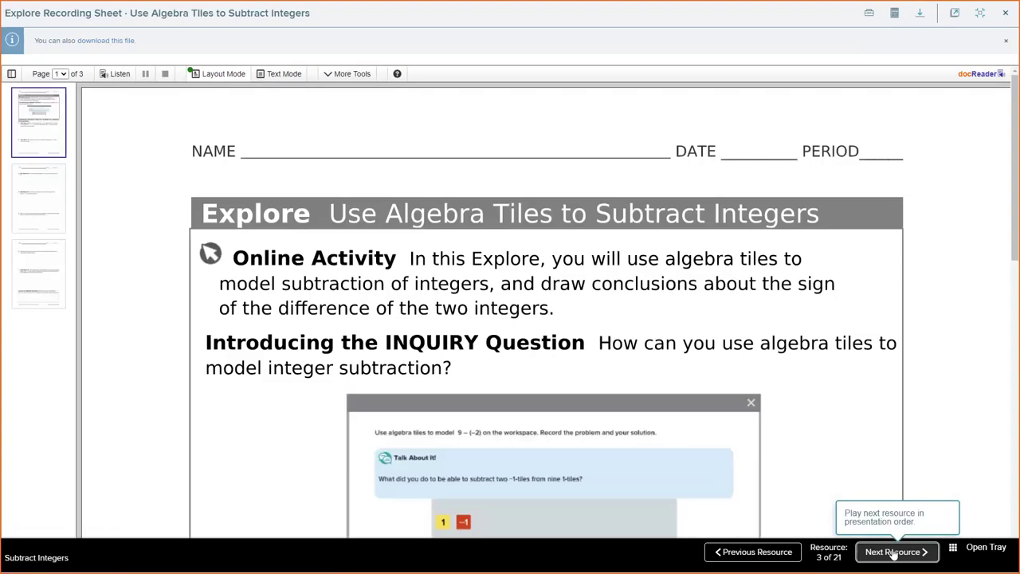
- Look through the first page of the Explore Recording Sheet, including its Talk About It questions
{"action": "left_click", "coordinate": [1013, 200]}
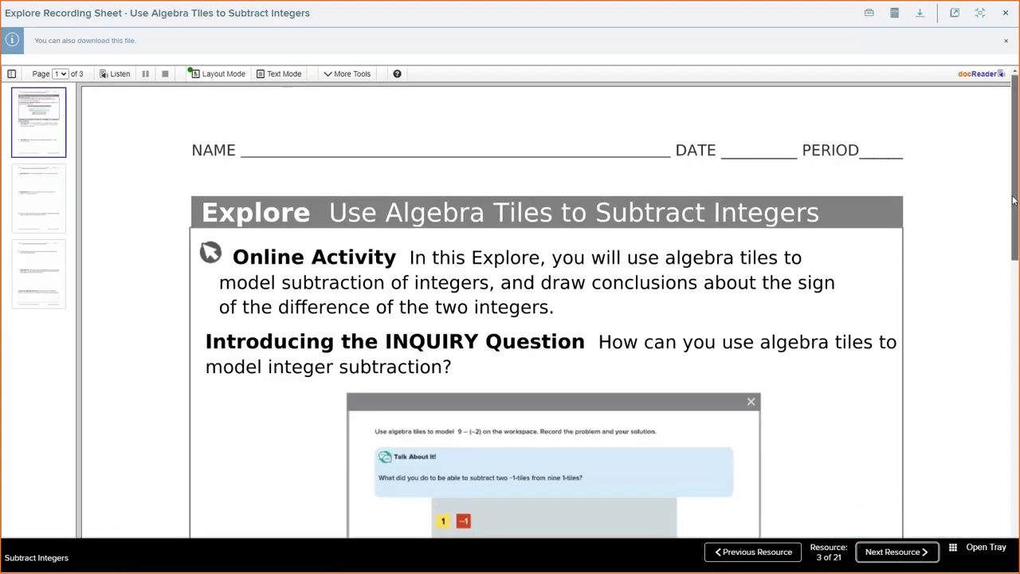
{"action": "left_click_drag", "start_coordinate": [1014, 199], "coordinate": [1013, 479]}
{"action": "scroll", "coordinate": [546, 311], "scroll_direction": "up", "scroll_amount": 3}
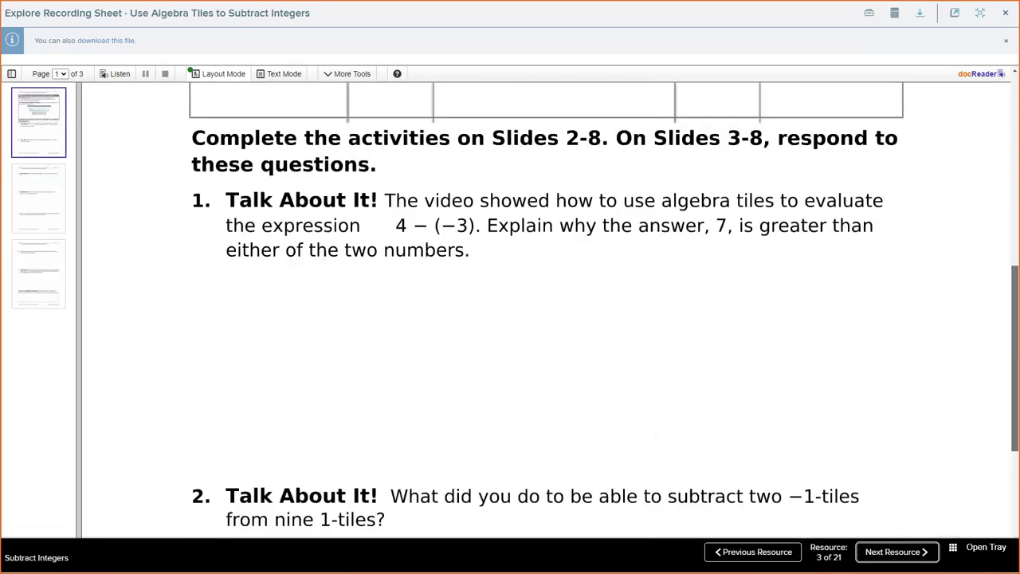
{"action": "left_click_drag", "start_coordinate": [1013, 388], "coordinate": [995, 253]}
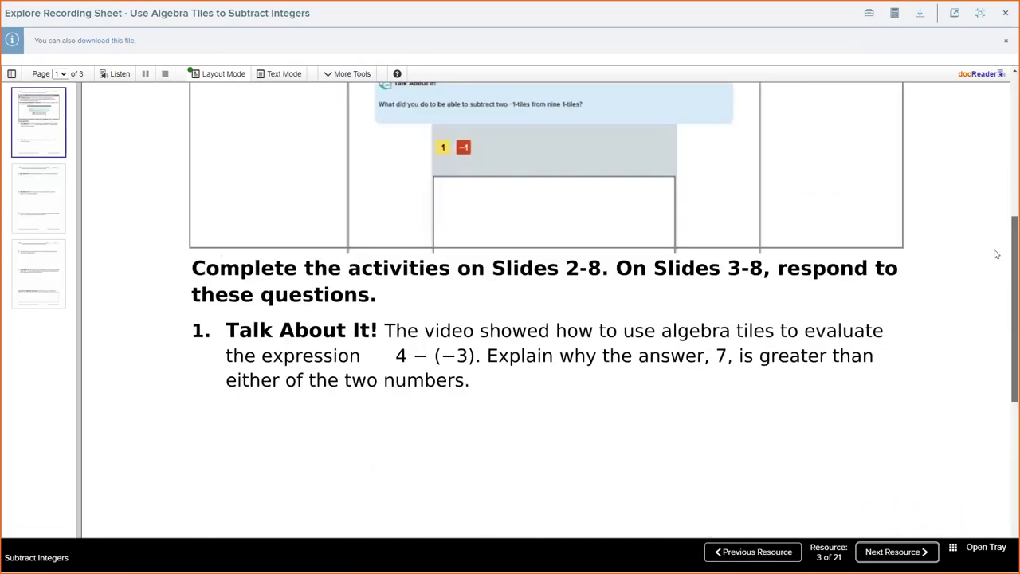
- Browse the Subtract Integers resource tray and open Example 3 - Subtraction Expressions, followed by Example 2 - Subtract Integers
{"action": "scroll", "coordinate": [995, 253], "scroll_direction": "up", "scroll_amount": 5}
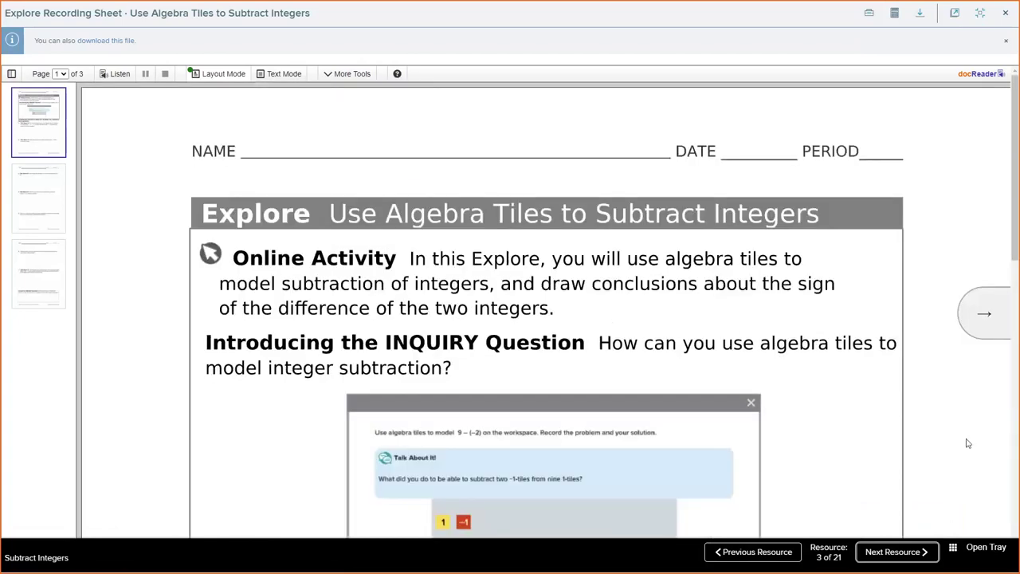
{"action": "left_click", "coordinate": [973, 552]}
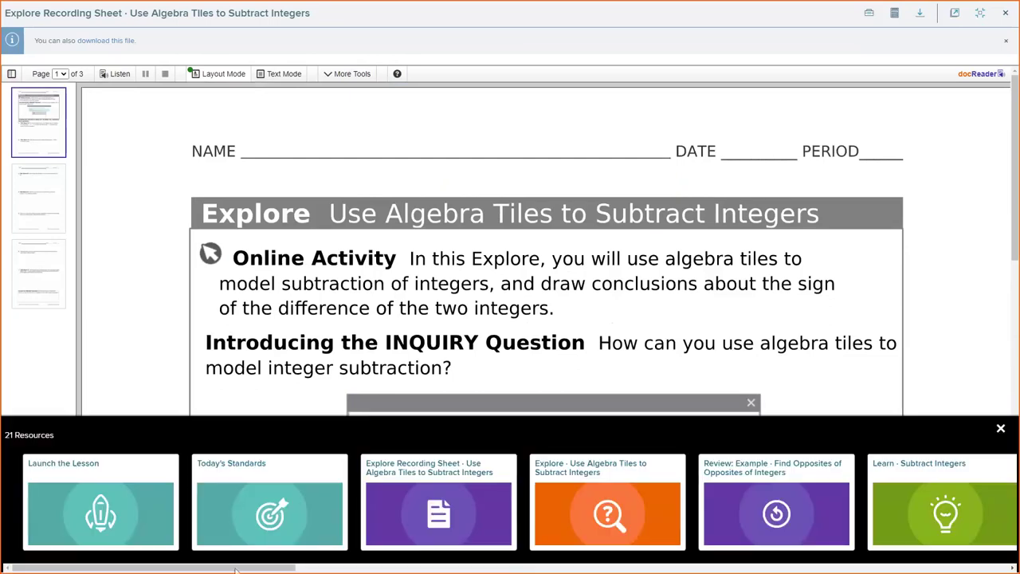
{"action": "left_click_drag", "start_coordinate": [236, 569], "coordinate": [544, 569]}
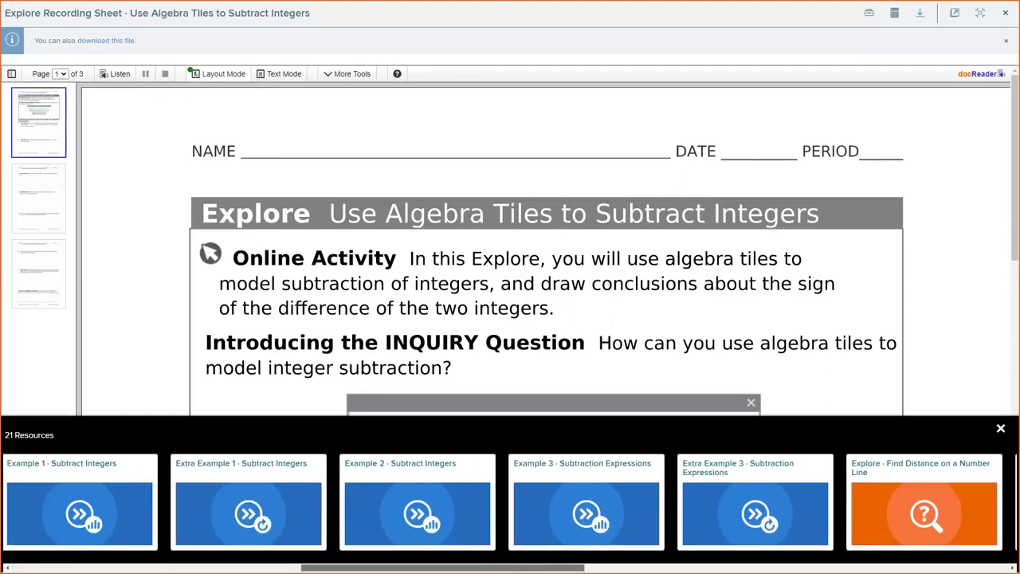
{"action": "left_click", "coordinate": [583, 529]}
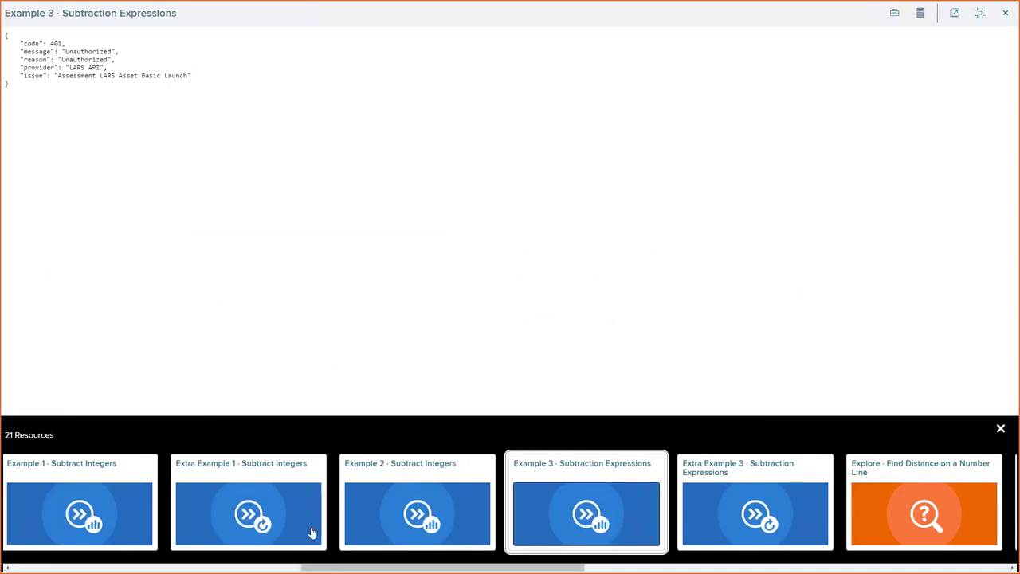
{"action": "left_click", "coordinate": [383, 508]}
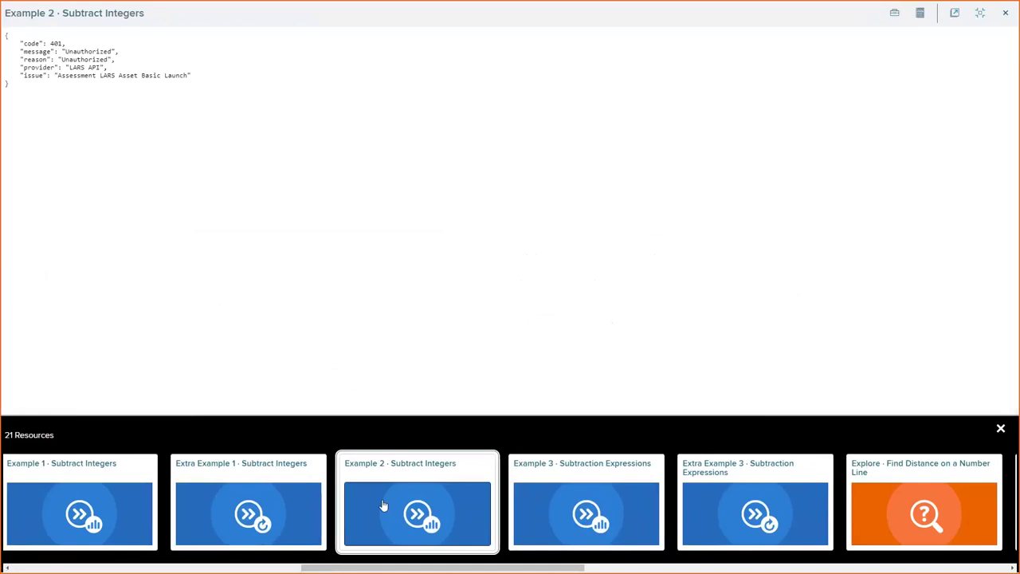
- Close the resource tray, leave full-screen mode and exit the lesson presentation to the lesson page
{"action": "left_click", "coordinate": [1001, 429]}
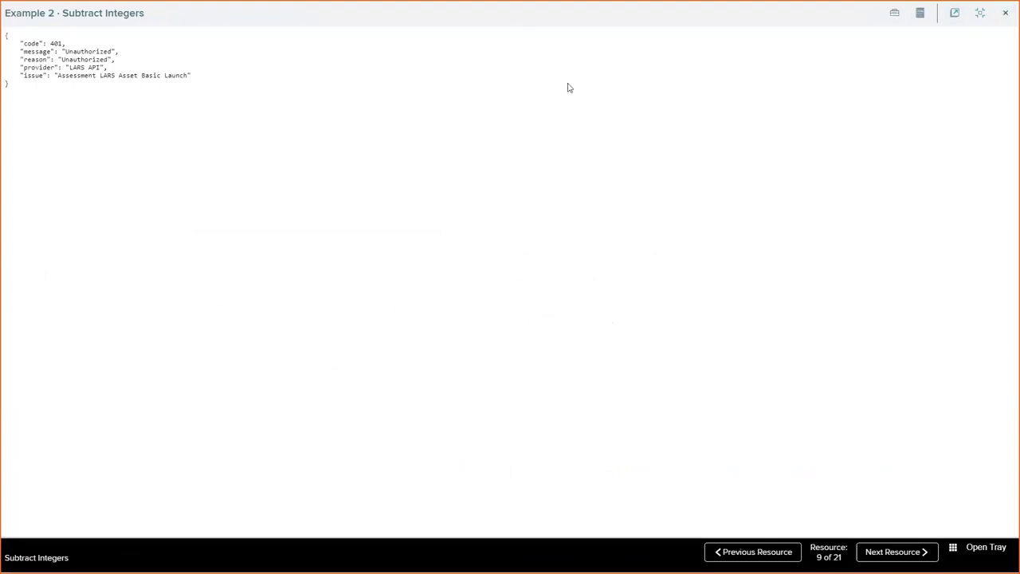
{"action": "key", "text": "Escape"}
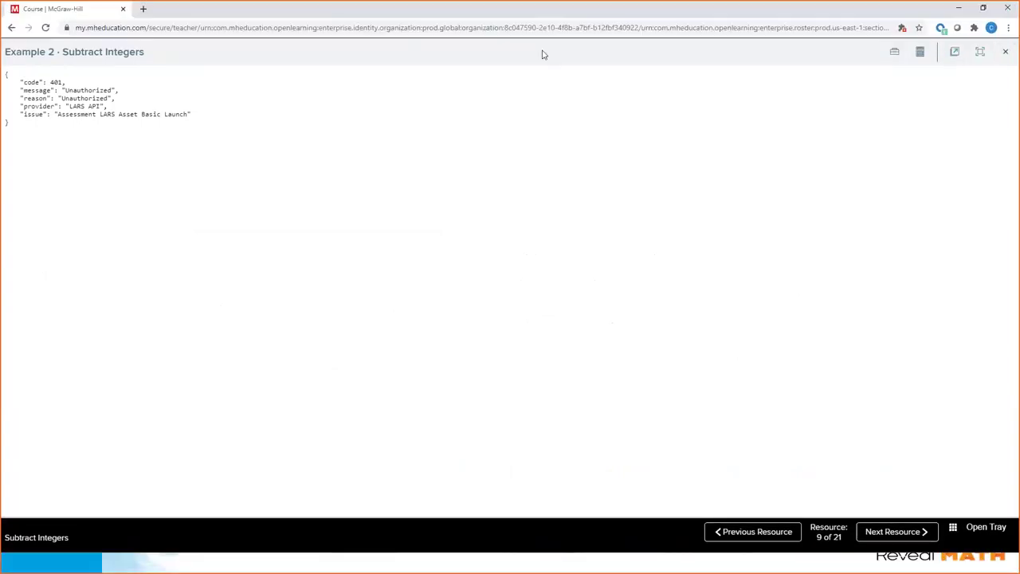
{"action": "left_click", "coordinate": [1006, 53]}
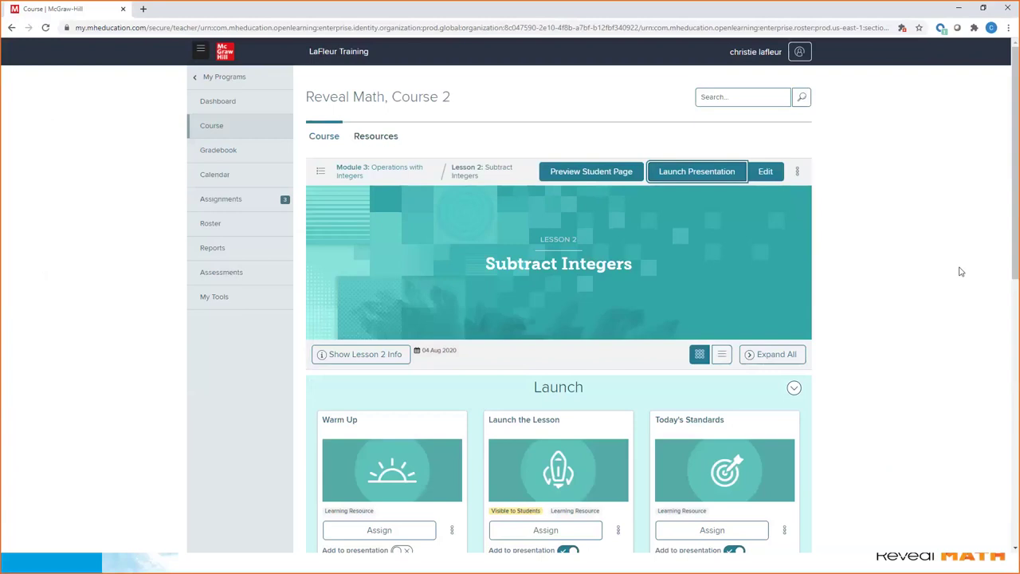
- From Reflect and Practice, assign the Lesson 3-2 Practice (RM C2) assessment to all students from 09/04/2020 to 09/05/2020
{"action": "scroll", "coordinate": [1015, 230], "scroll_direction": "down", "scroll_amount": 2}
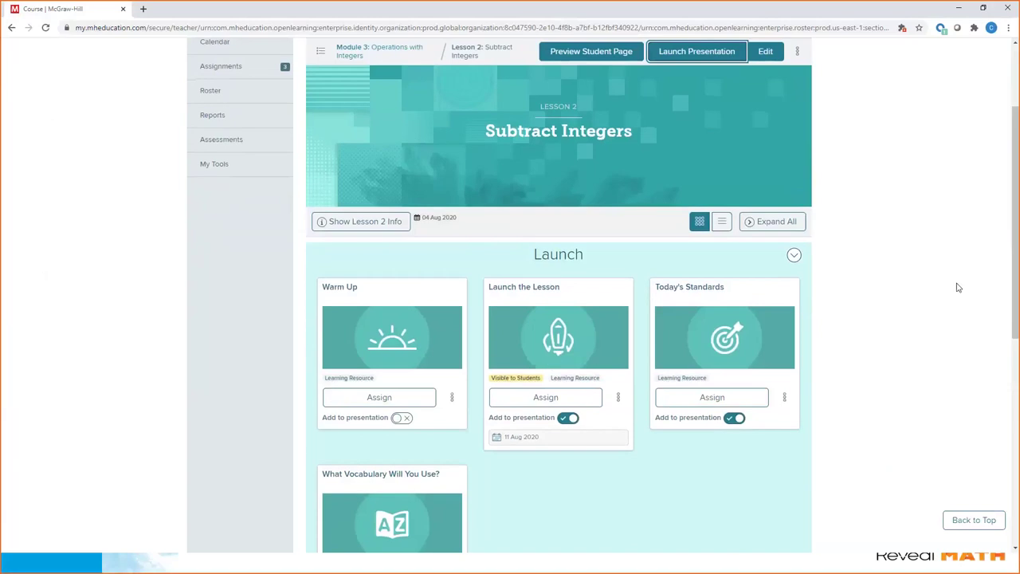
{"action": "left_click", "coordinate": [795, 256]}
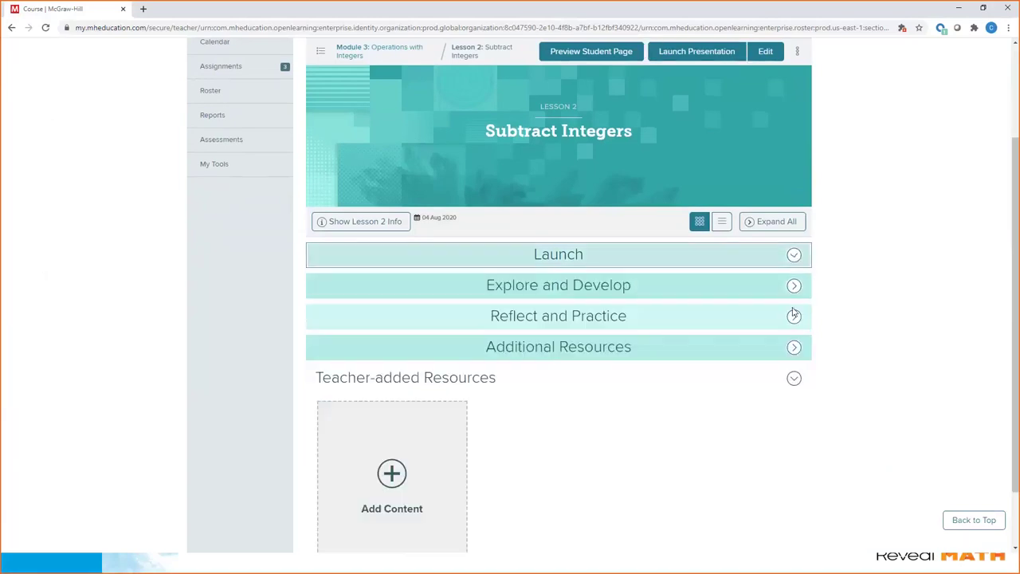
{"action": "left_click", "coordinate": [794, 318]}
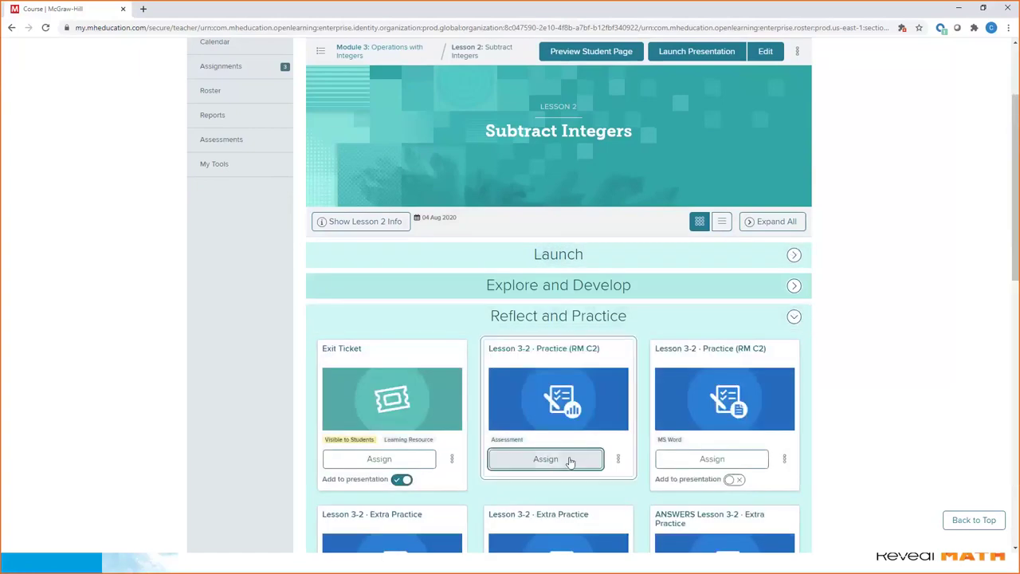
{"action": "left_click", "coordinate": [569, 460]}
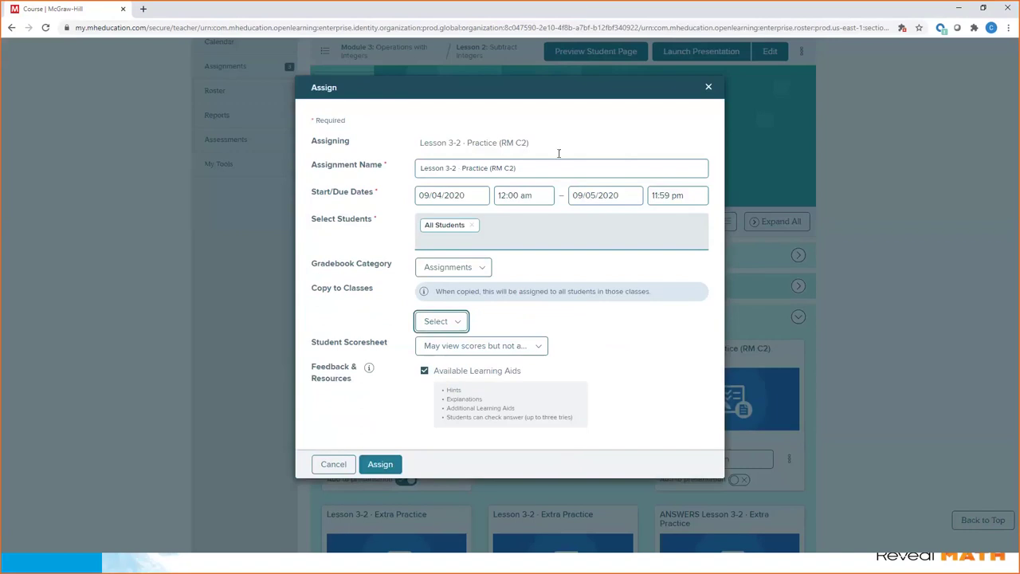
{"action": "left_click", "coordinate": [380, 463]}
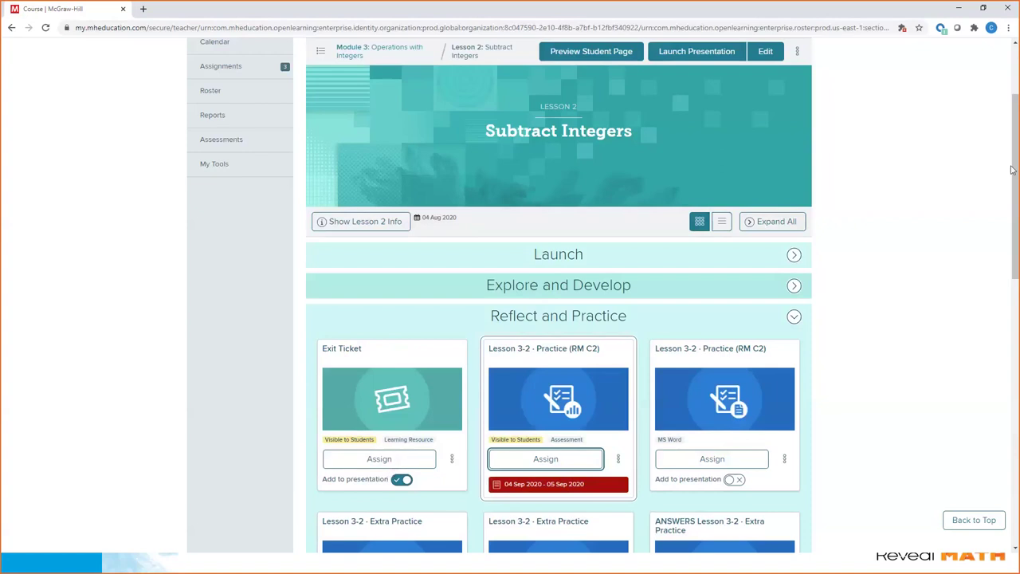
- View the class assignments list, and show the Assessments page with its assessment banks sorted by title
{"action": "left_click_drag", "start_coordinate": [1012, 170], "coordinate": [1012, 112]}
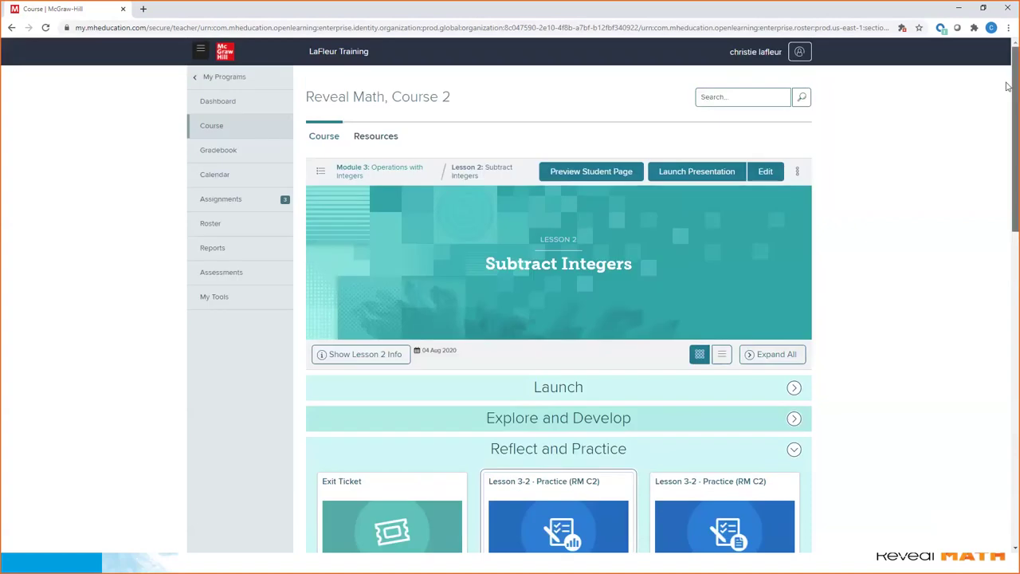
{"action": "left_click", "coordinate": [232, 205]}
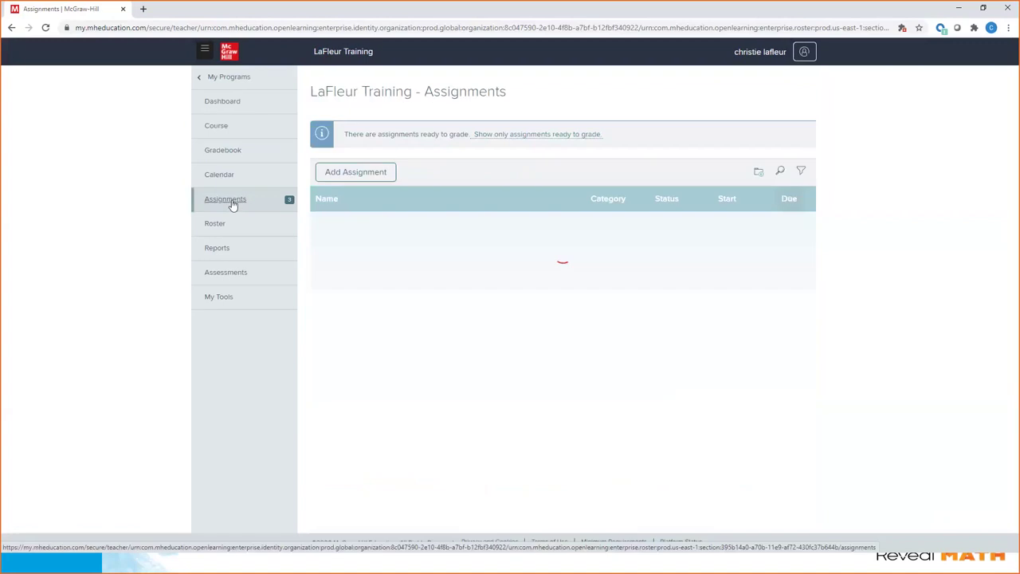
{"action": "left_click", "coordinate": [227, 275]}
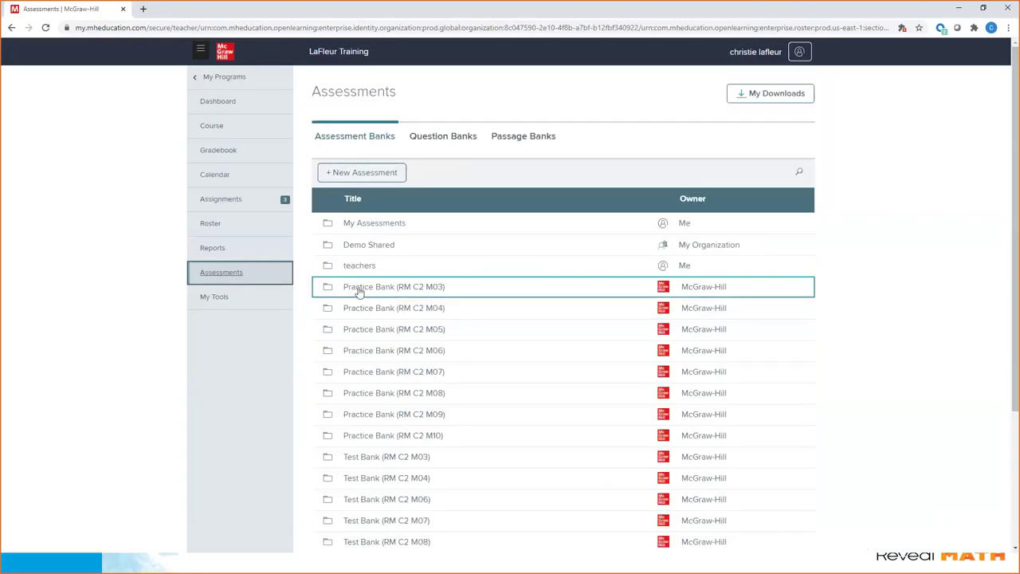
{"action": "left_click", "coordinate": [452, 207]}
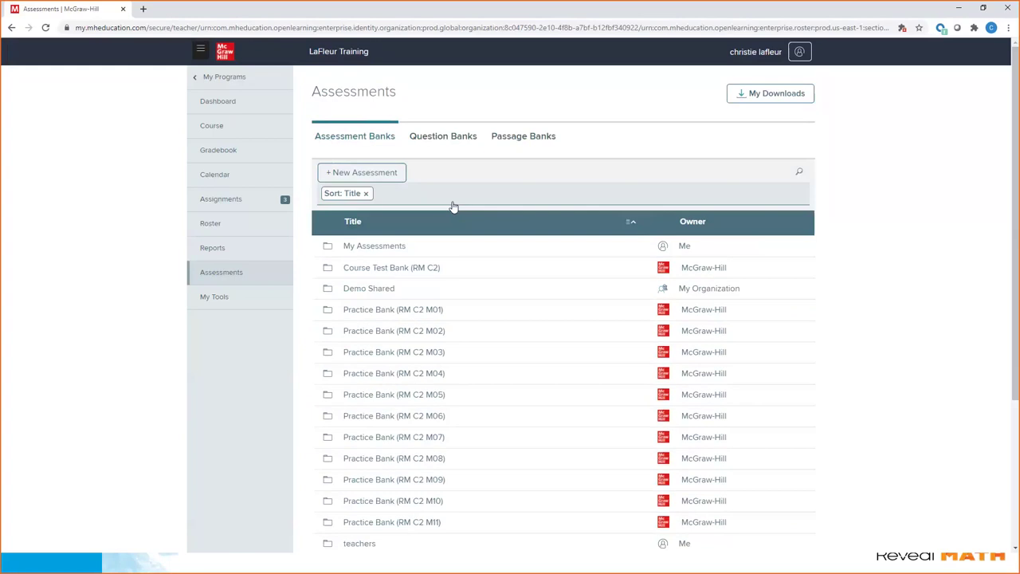
- Open Practice Bank (RM C2 M01), sort its assessments by title to look them over, and minimize the browser
{"action": "left_click", "coordinate": [393, 310]}
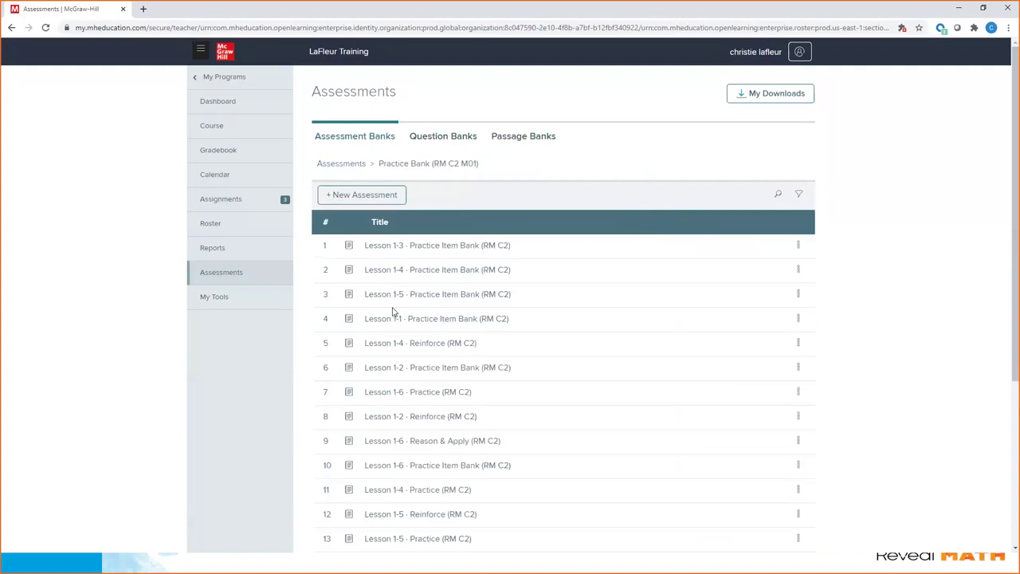
{"action": "left_click", "coordinate": [456, 227]}
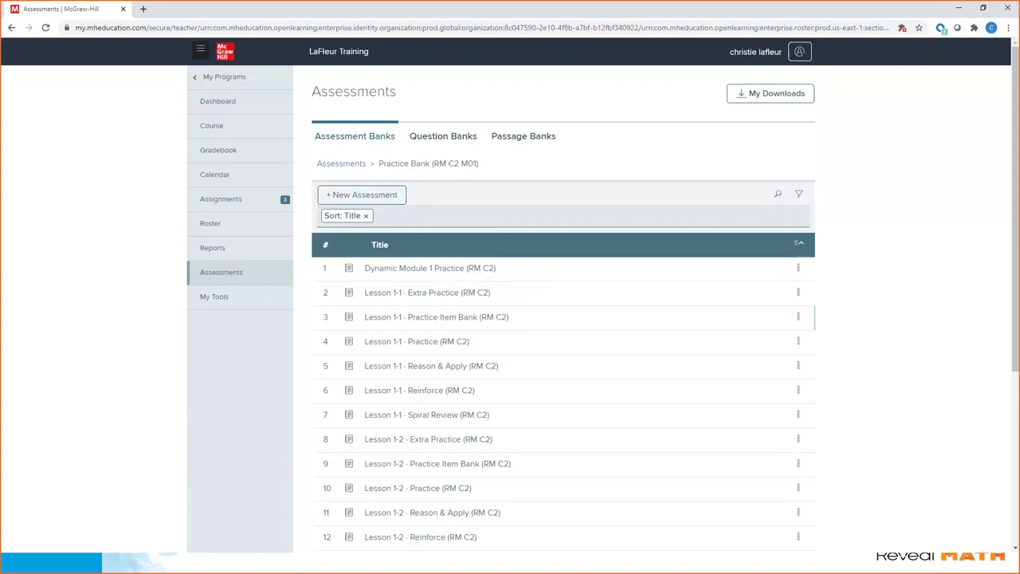
{"action": "left_click", "coordinate": [960, 11]}
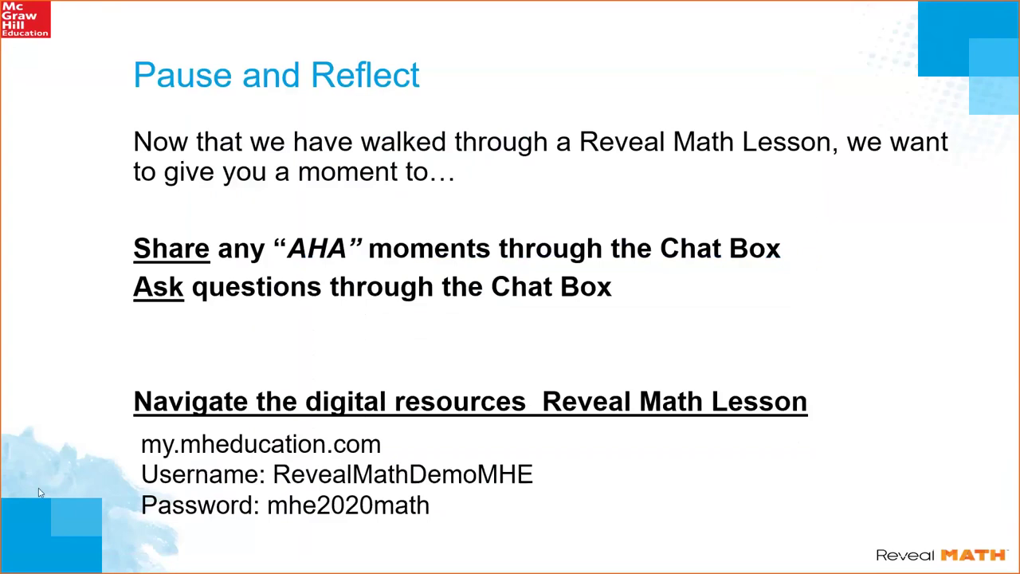
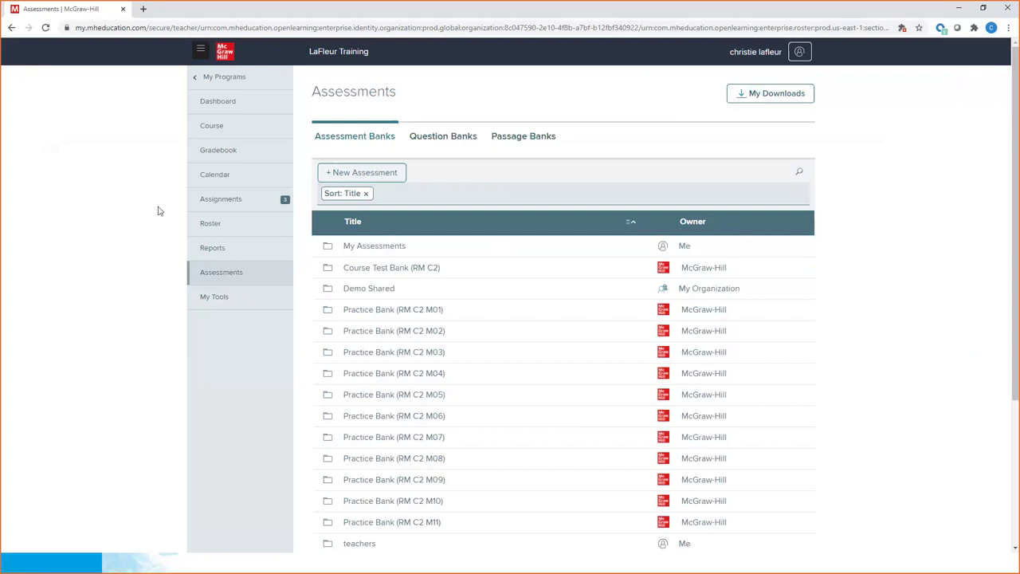
- Open the class roster and enter emulation mode for the first student listed
{"action": "left_click", "coordinate": [215, 227]}
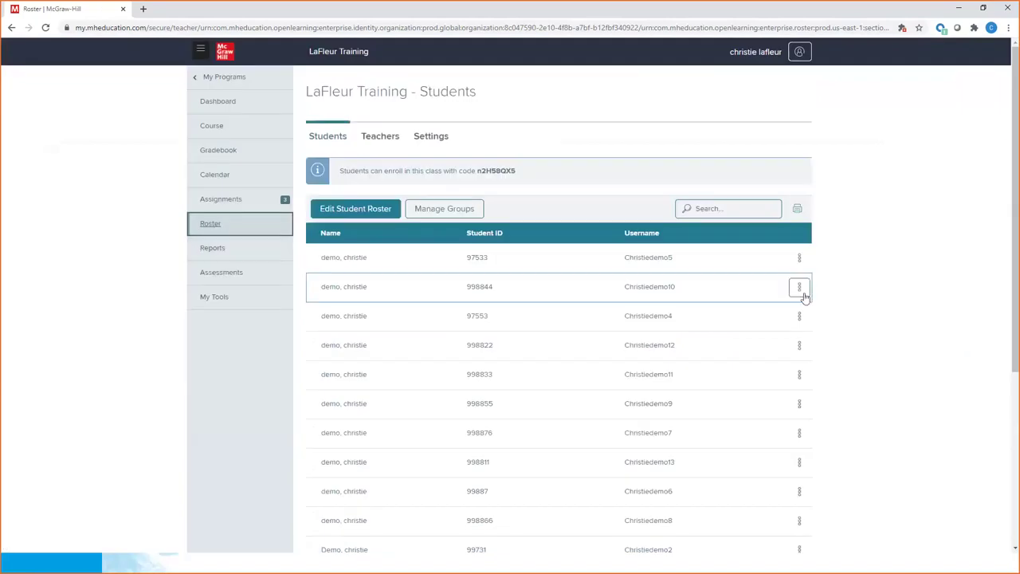
{"action": "left_click", "coordinate": [799, 258]}
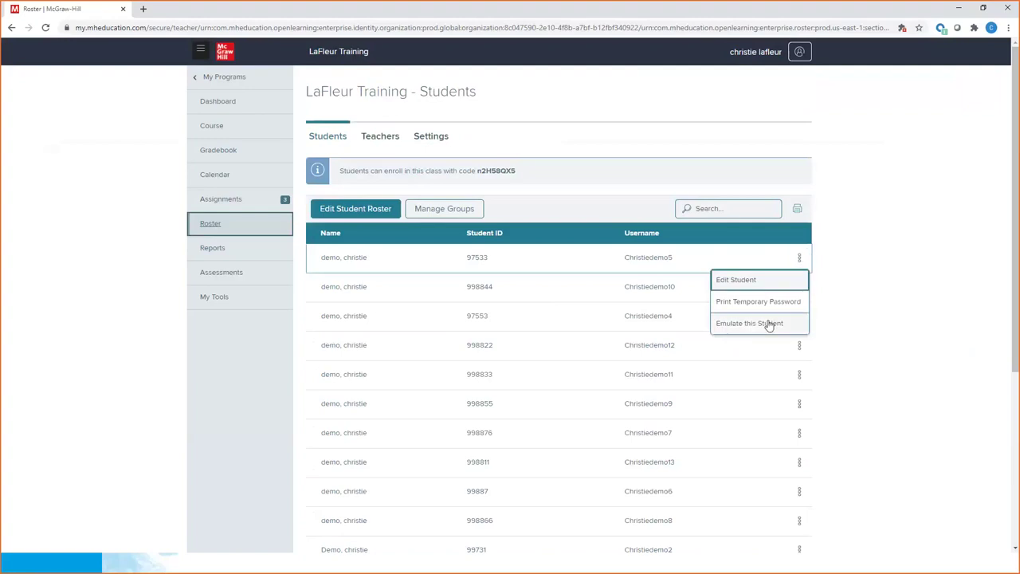
{"action": "left_click", "coordinate": [769, 322]}
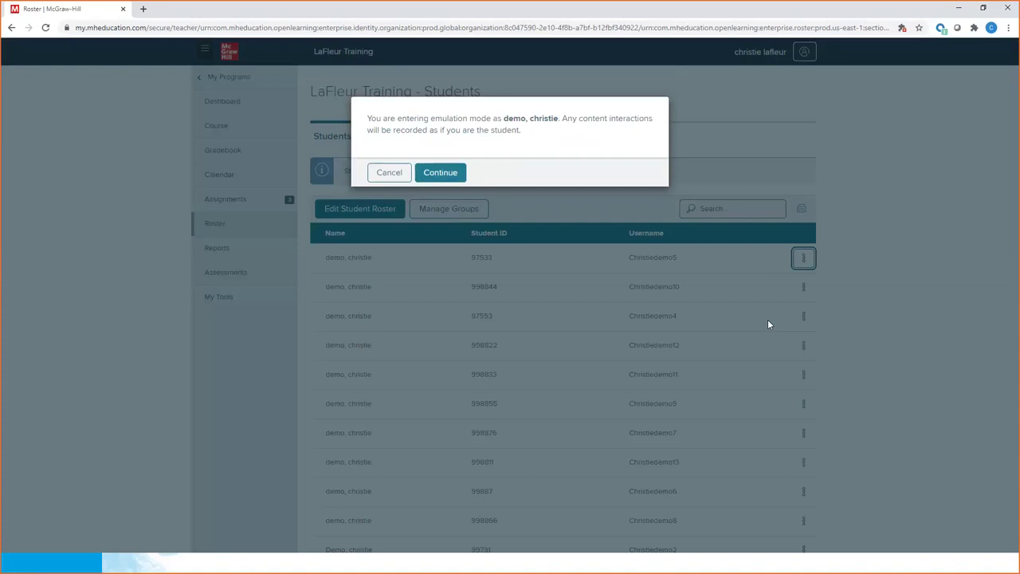
{"action": "left_click", "coordinate": [443, 172]}
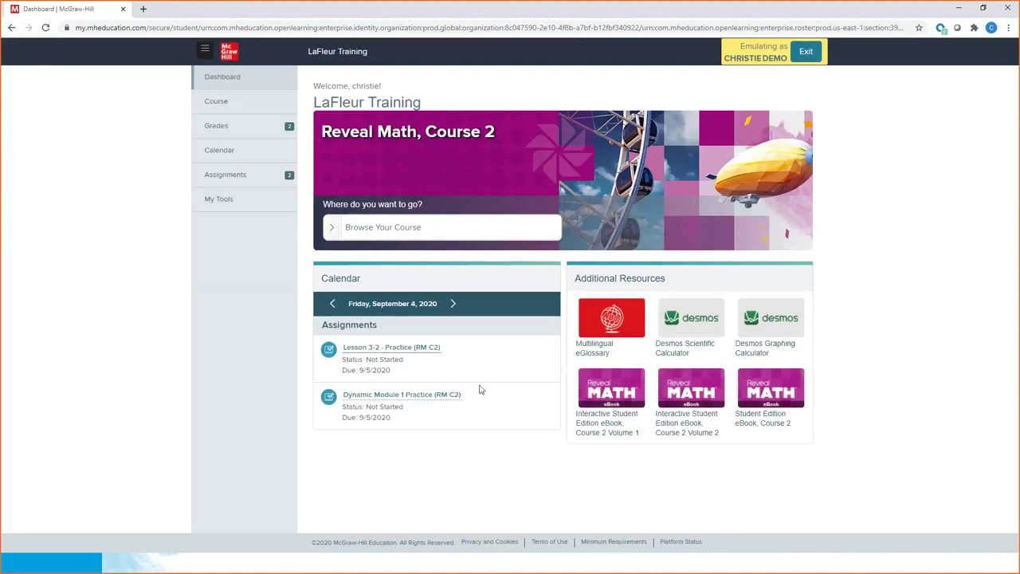
- Open the student's to-do assignments and start Dynamic Module 1 Practice (RM C2)
{"action": "left_click", "coordinate": [238, 180]}
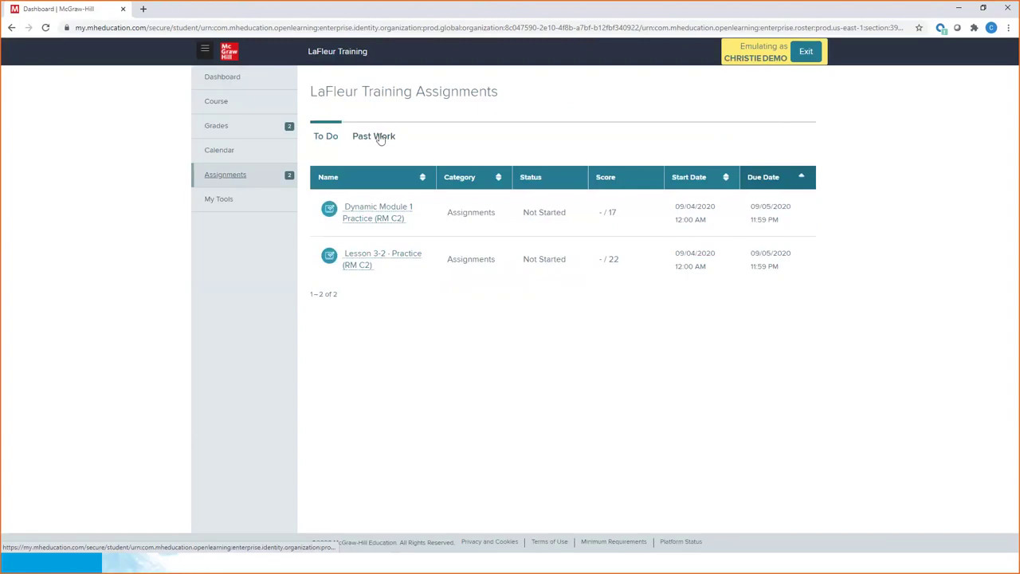
{"action": "left_click", "coordinate": [374, 211]}
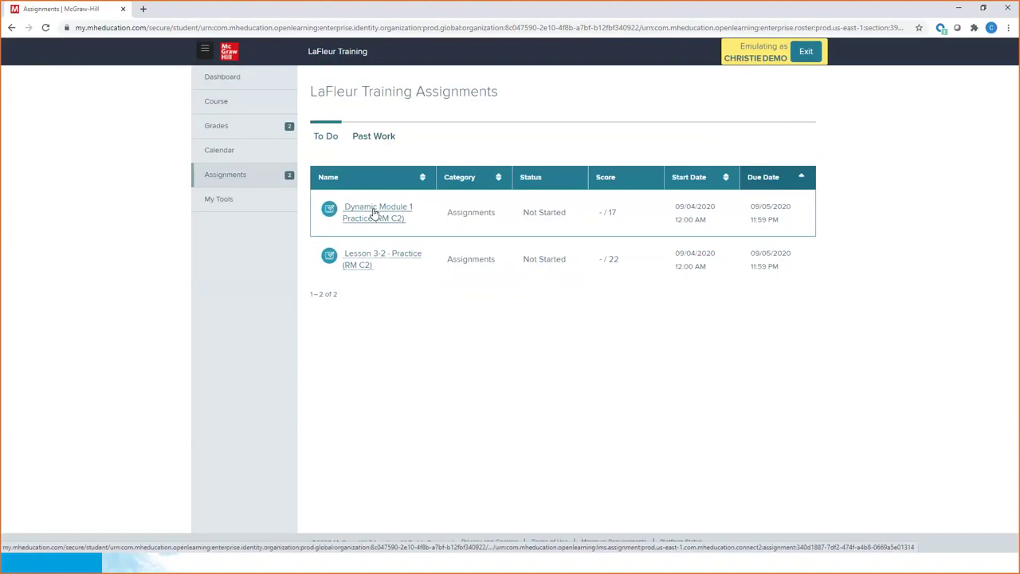
{"action": "left_click", "coordinate": [374, 212]}
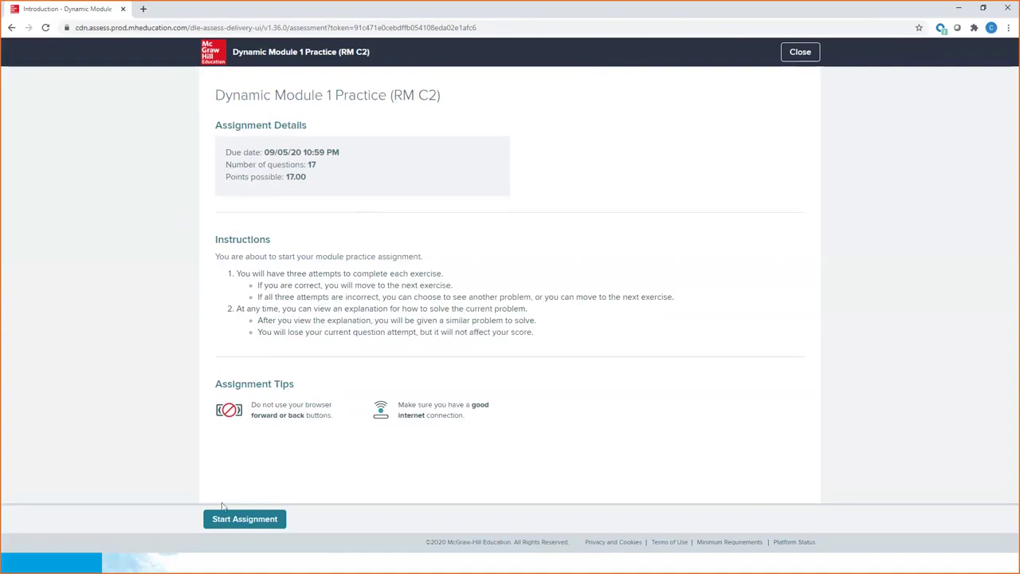
{"action": "left_click", "coordinate": [266, 524]}
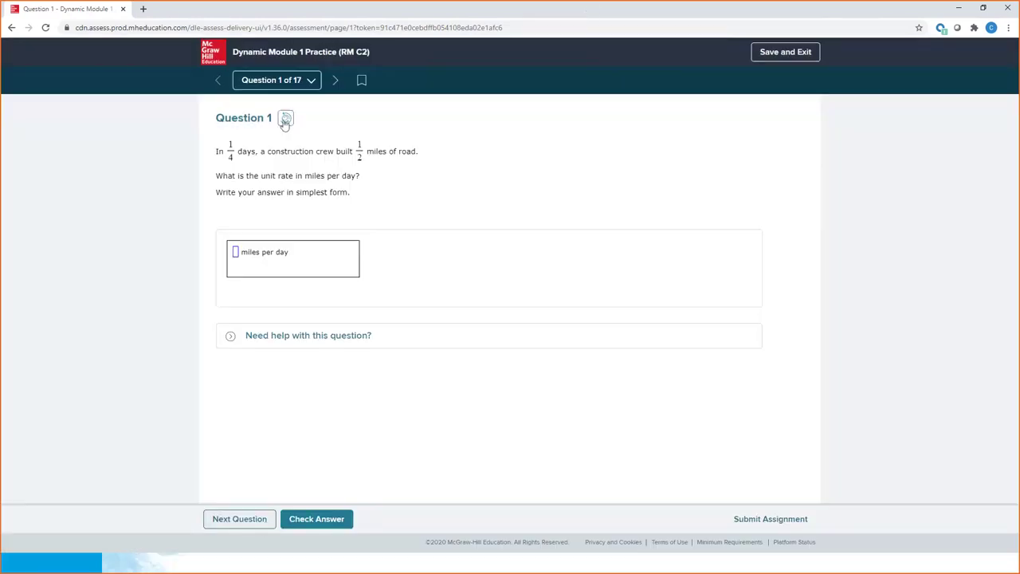
- Read the retry note for Question 1 and show the answer with its worked explanation
{"action": "left_click", "coordinate": [285, 121]}
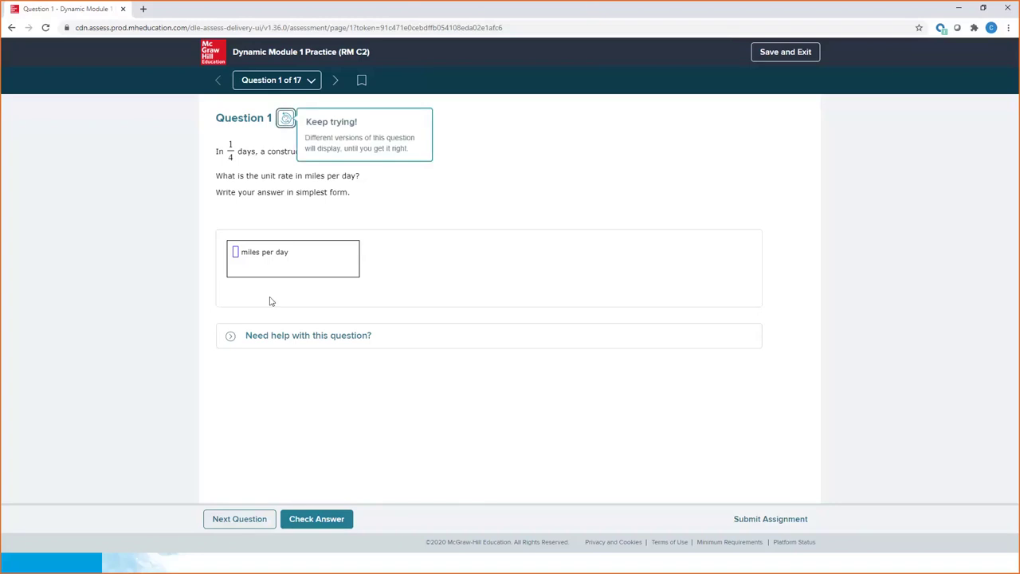
{"action": "left_click", "coordinate": [231, 341]}
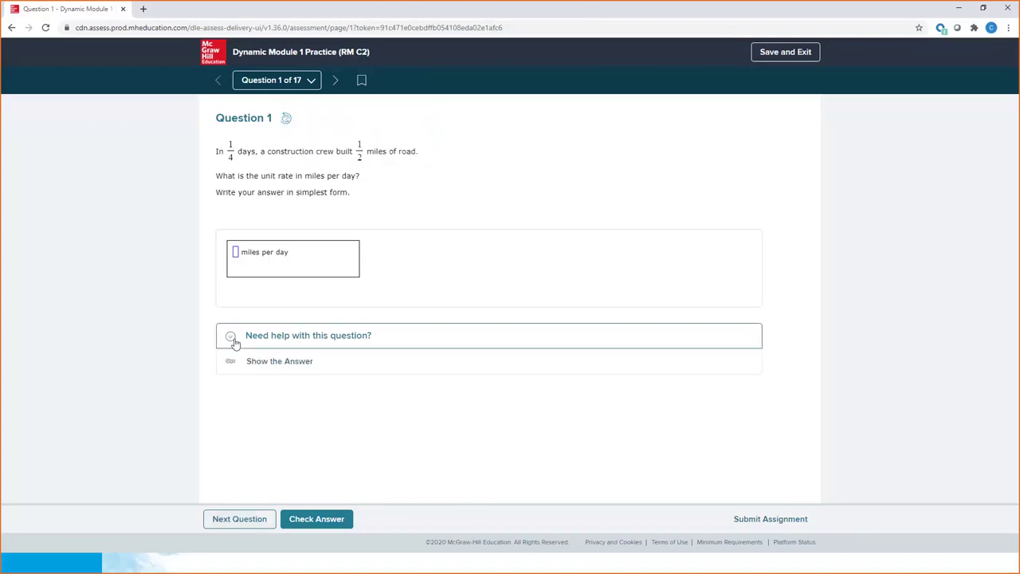
{"action": "left_click", "coordinate": [275, 365]}
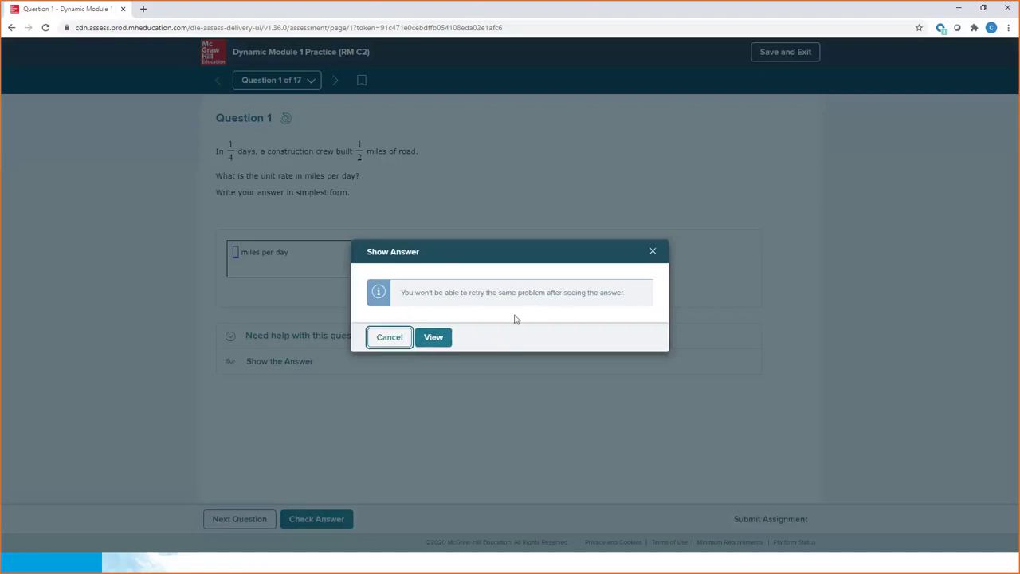
{"action": "left_click", "coordinate": [441, 341]}
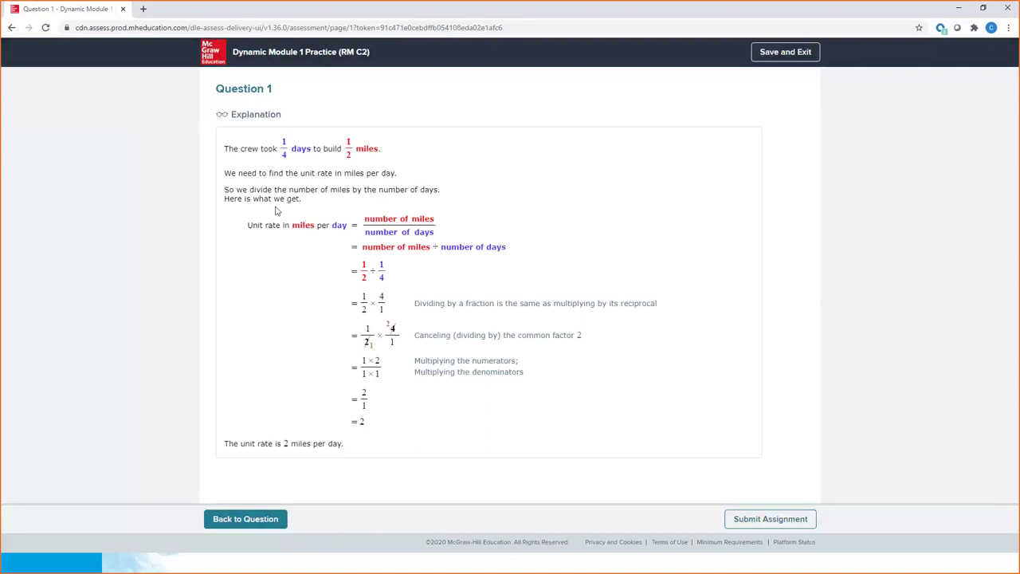
- Return from the explanation to Question 1 and load another version of the problem
{"action": "left_click", "coordinate": [259, 523]}
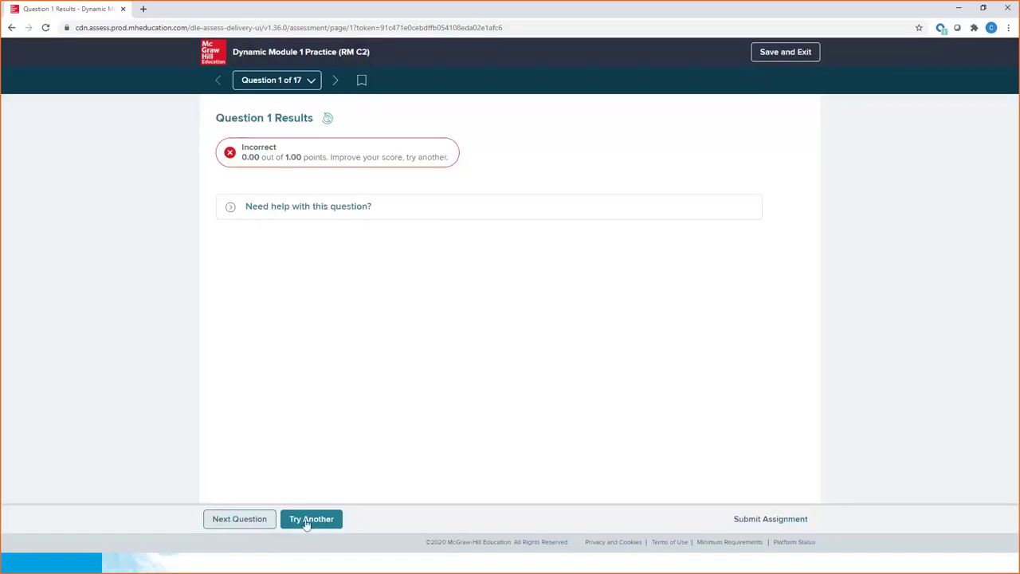
{"action": "left_click", "coordinate": [308, 519]}
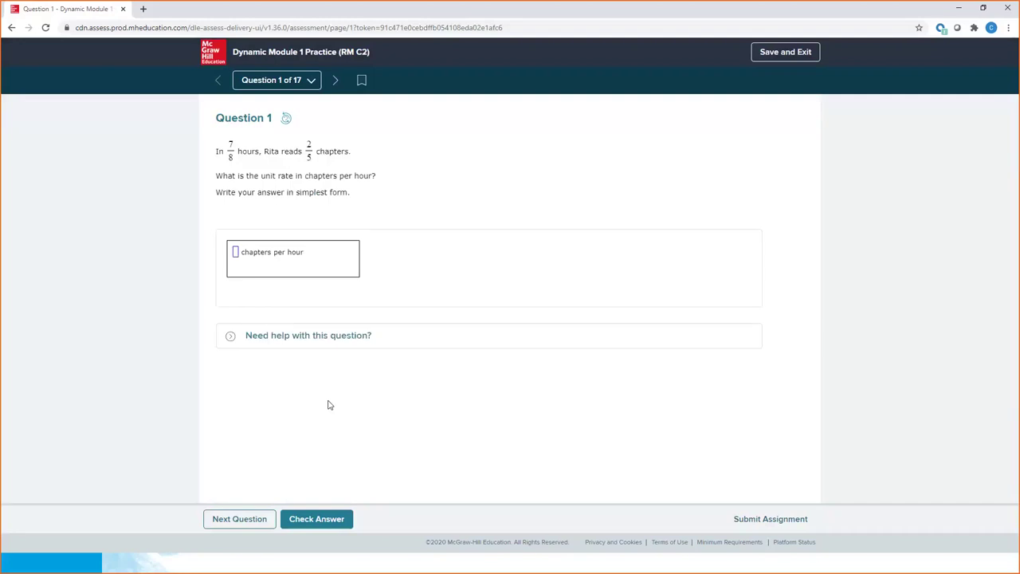
- Check 2 chapters per hour as the answer to Question 1, and change it to 2/3 and check again
{"action": "left_click", "coordinate": [235, 254]}
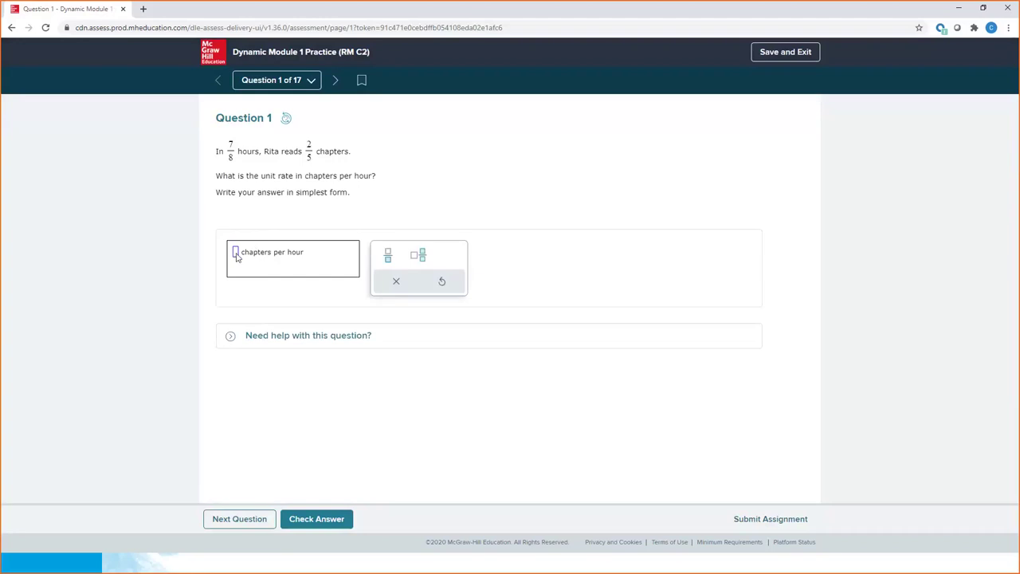
{"action": "type", "text": "2"}
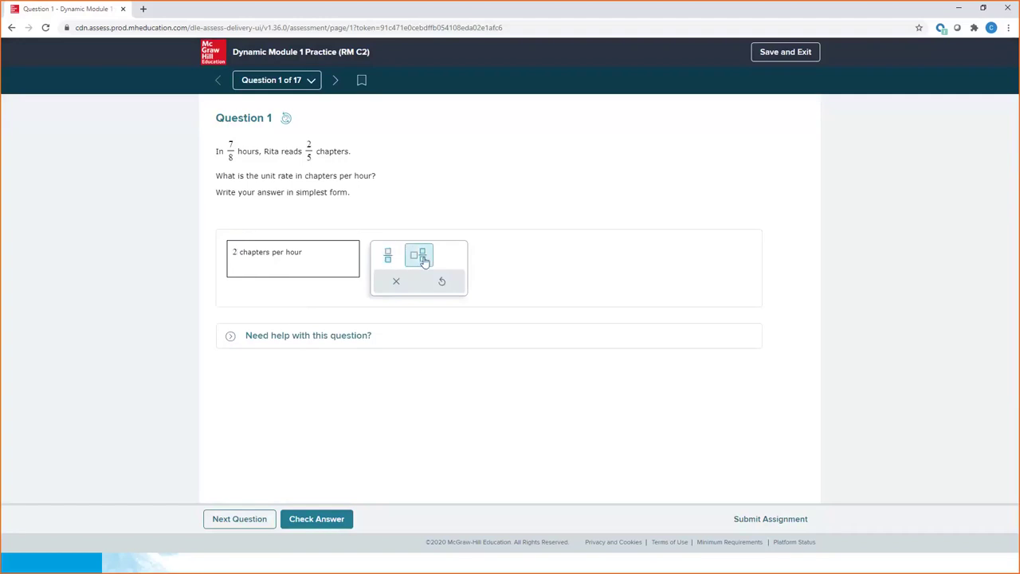
{"action": "left_click", "coordinate": [343, 518]}
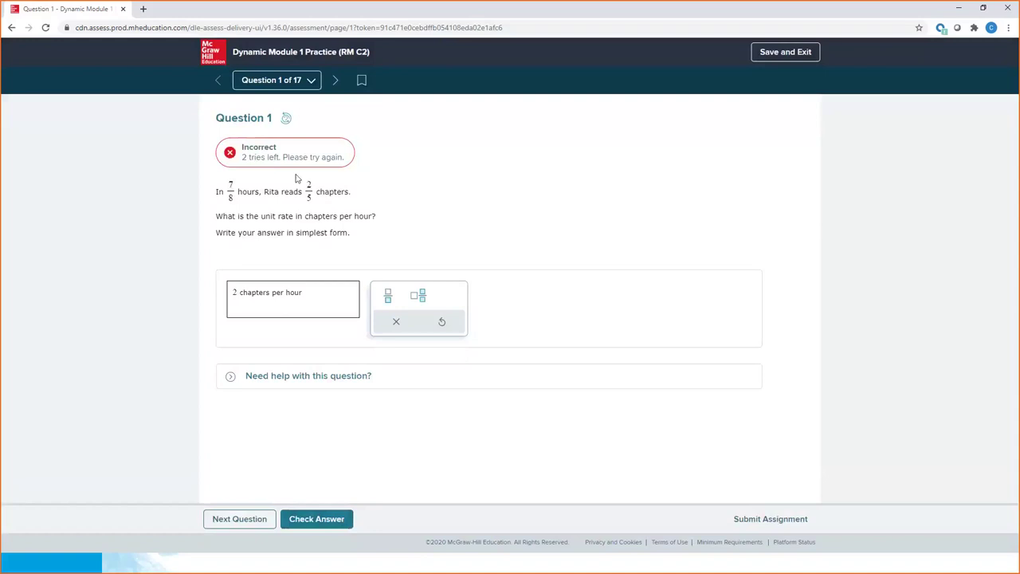
{"action": "left_click", "coordinate": [388, 295]}
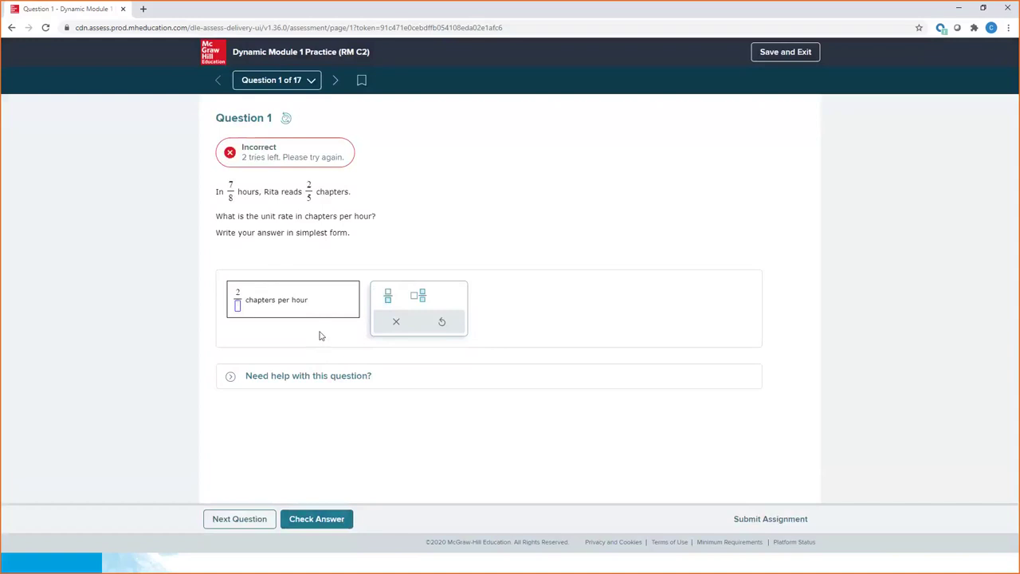
{"action": "type", "text": "3"}
{"action": "left_click", "coordinate": [319, 519]}
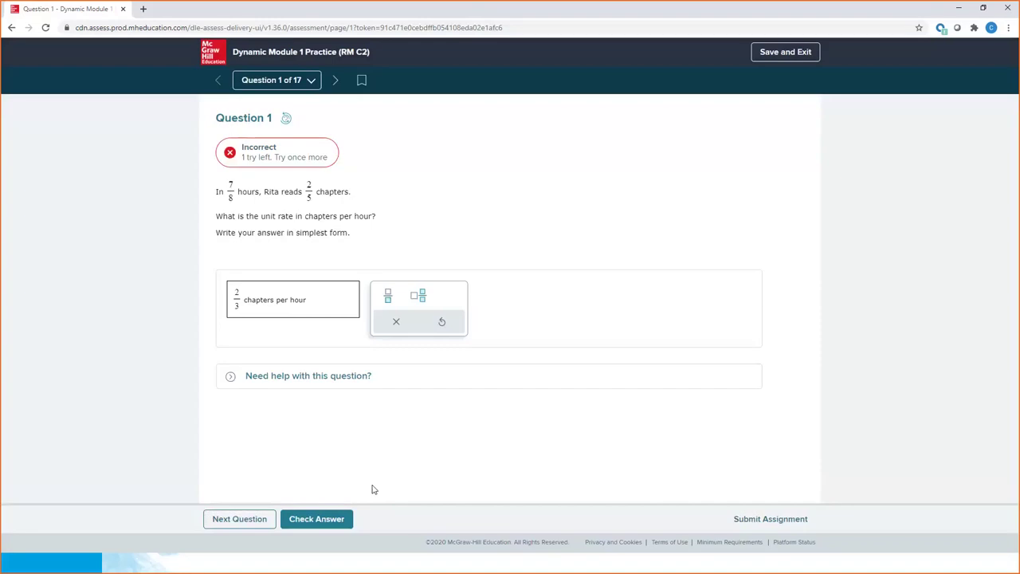
- Show the answer to Question 1 with its worked explanation and return to the question
{"action": "left_click", "coordinate": [230, 376]}
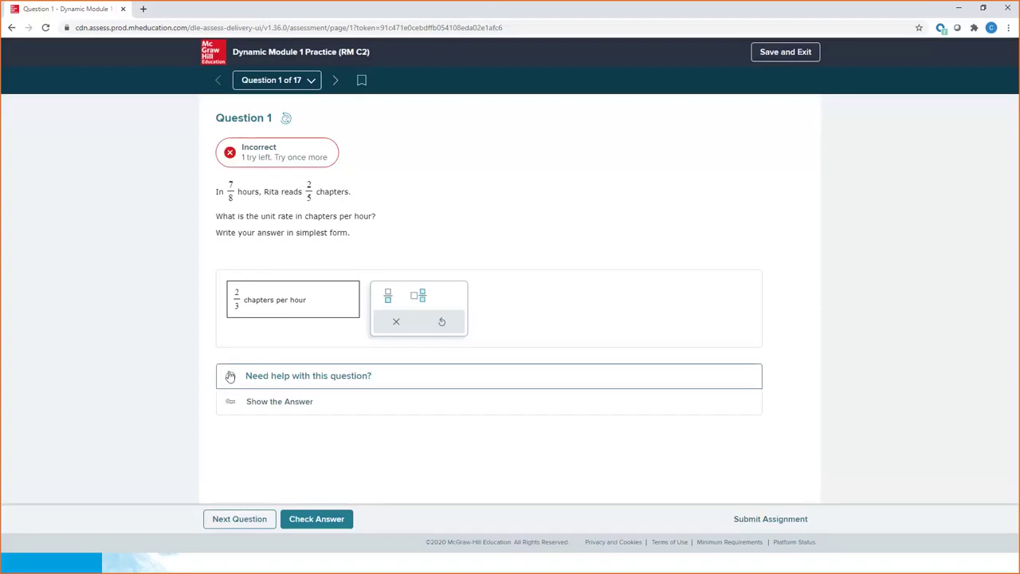
{"action": "left_click", "coordinate": [277, 403]}
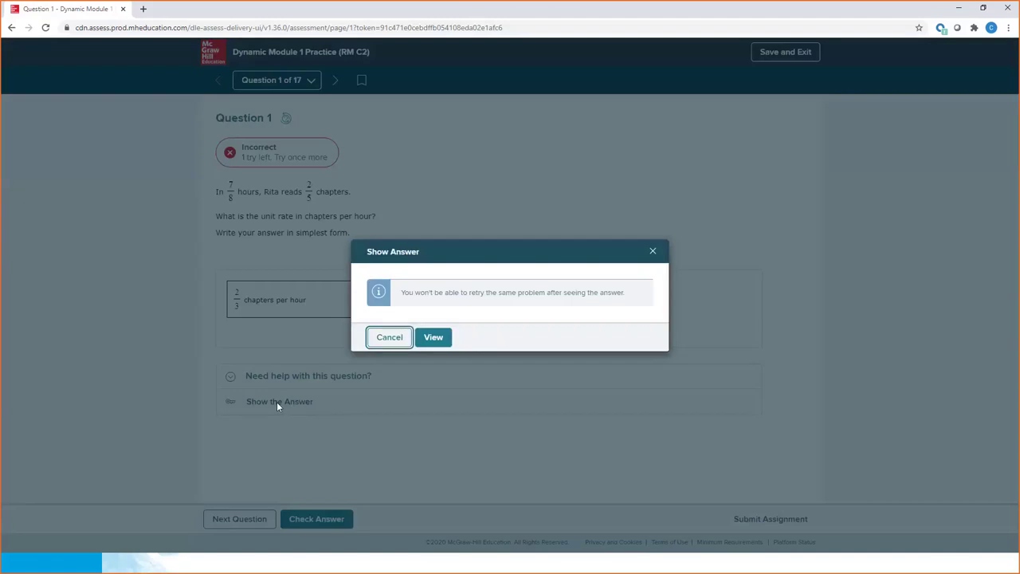
{"action": "left_click", "coordinate": [433, 337]}
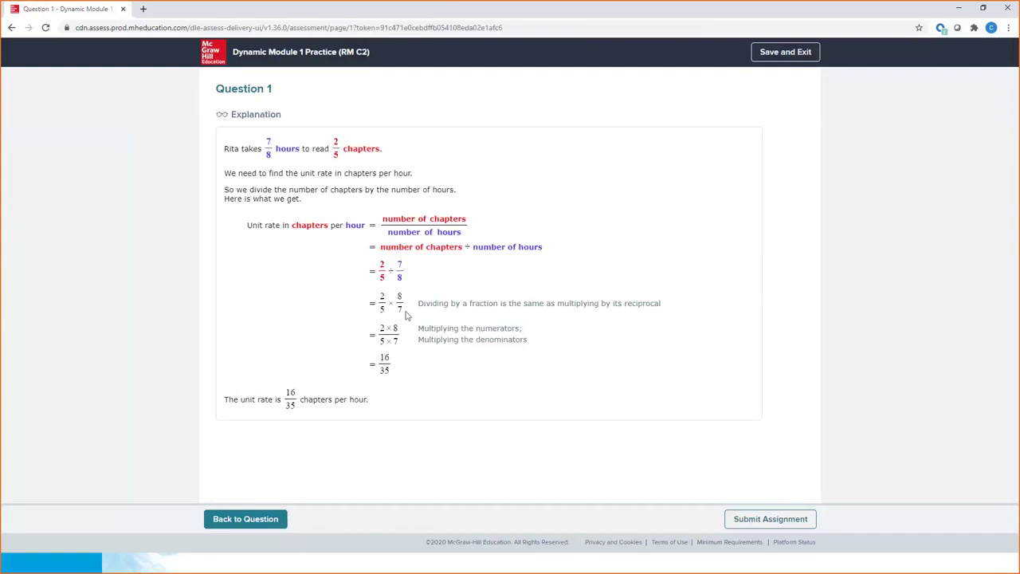
{"action": "left_click", "coordinate": [261, 521]}
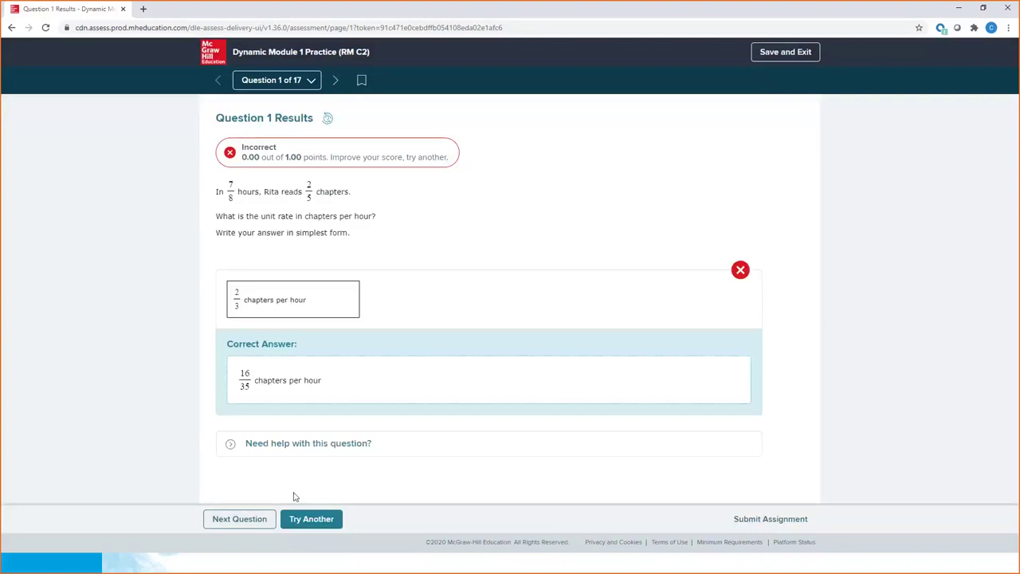
- Complete Question 2's table with 12 and 18 photos and 7 and 10 minutes, and check the answer
{"action": "left_click", "coordinate": [247, 513]}
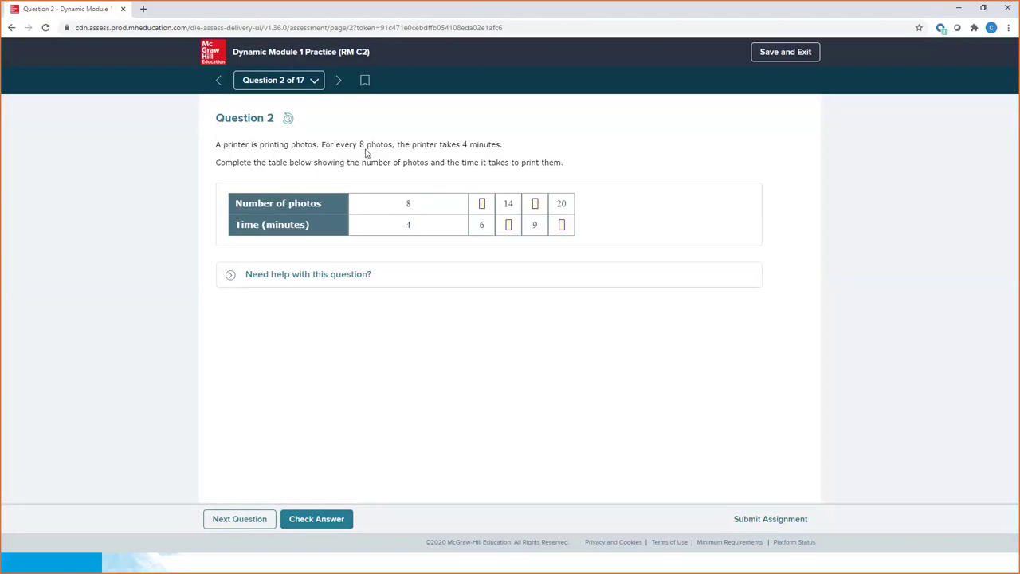
{"action": "left_click", "coordinate": [482, 206]}
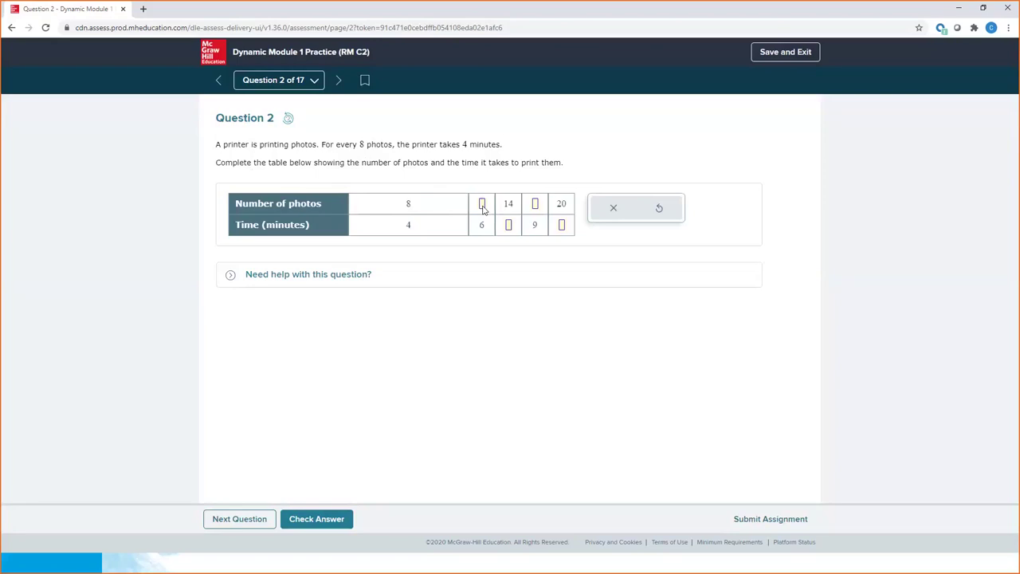
{"action": "type", "text": "12"}
{"action": "left_click", "coordinate": [508, 224]}
{"action": "type", "text": "7"}
{"action": "left_click", "coordinate": [534, 205]}
{"action": "type", "text": "18"}
{"action": "left_click", "coordinate": [562, 225]}
{"action": "type", "text": "10"}
{"action": "left_click", "coordinate": [306, 519]}
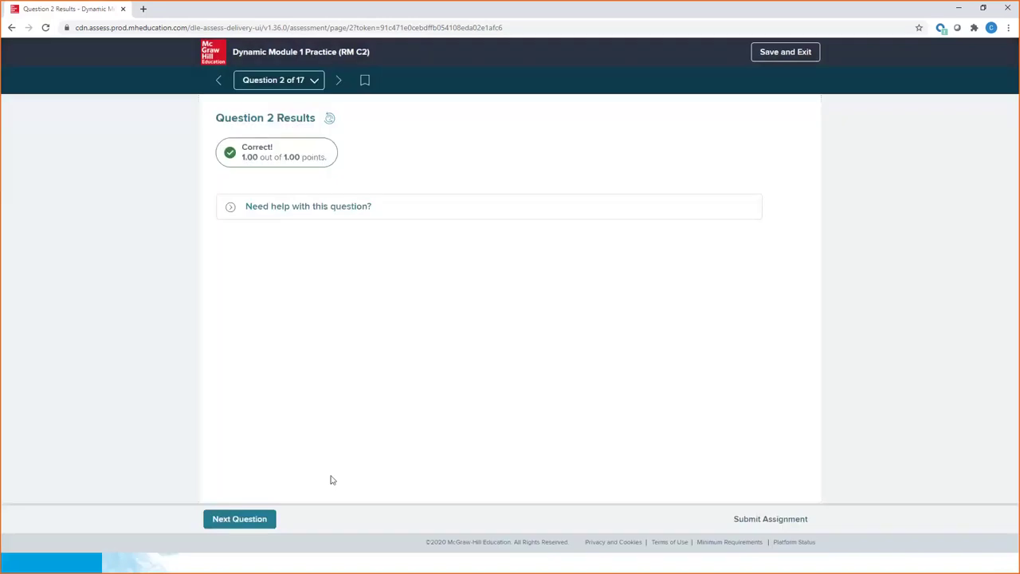
- In Question 3, choose the same-amount description for parts (a) and (b) and check the answer with the prediction blanks empty
{"action": "left_click", "coordinate": [232, 520]}
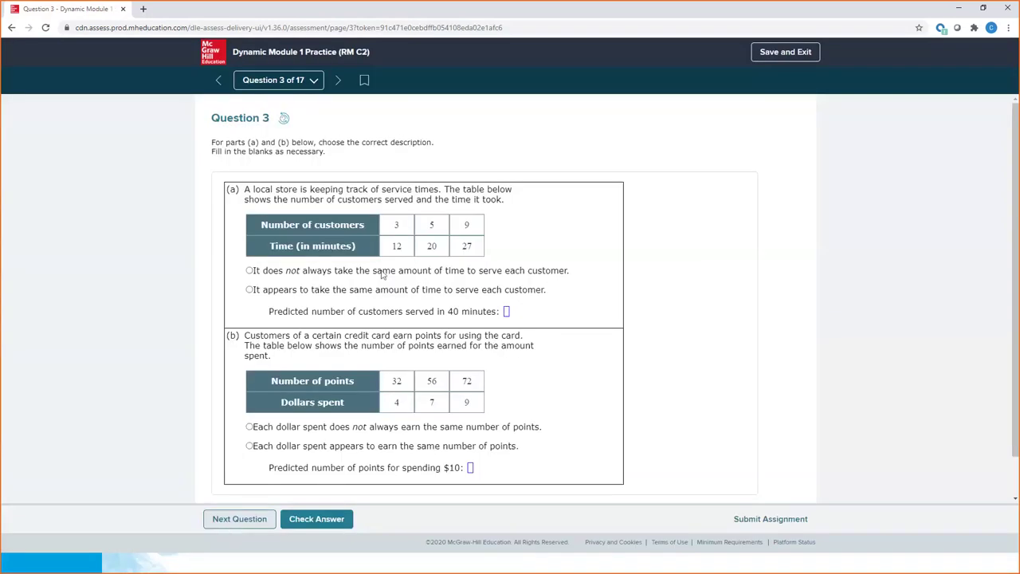
{"action": "left_click", "coordinate": [251, 290]}
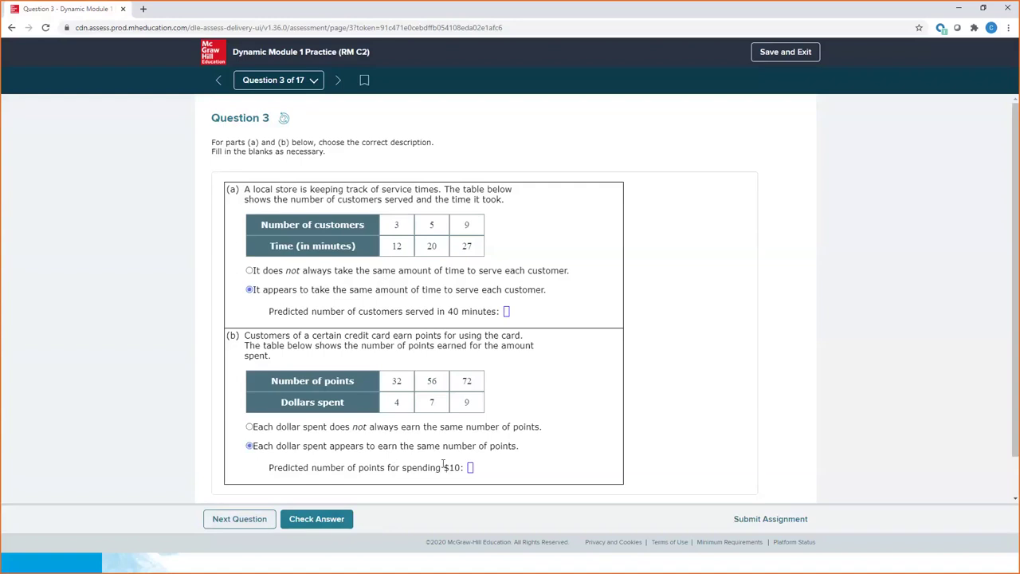
{"action": "left_click", "coordinate": [337, 519]}
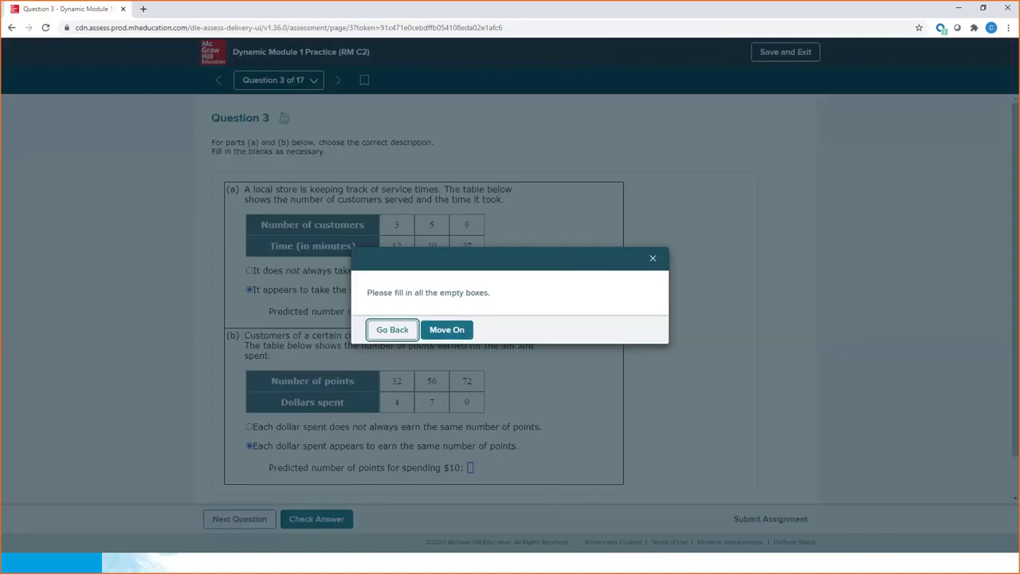
{"action": "left_click", "coordinate": [446, 329]}
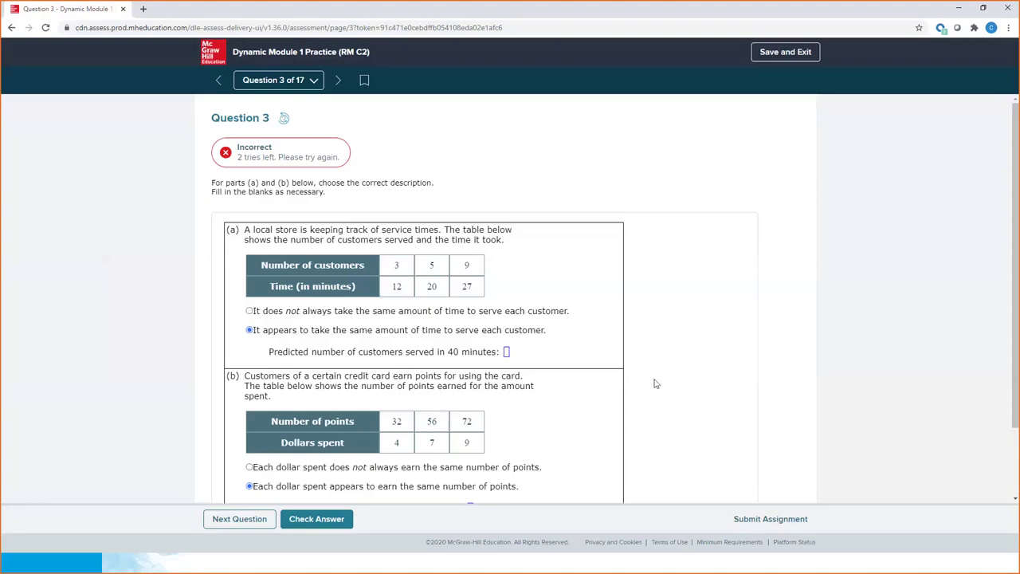
- Submit the Dynamic Module 1 Practice assignment with its remaining questions incomplete and close the submission page
{"action": "scroll", "coordinate": [997, 188], "scroll_direction": "down", "scroll_amount": 2}
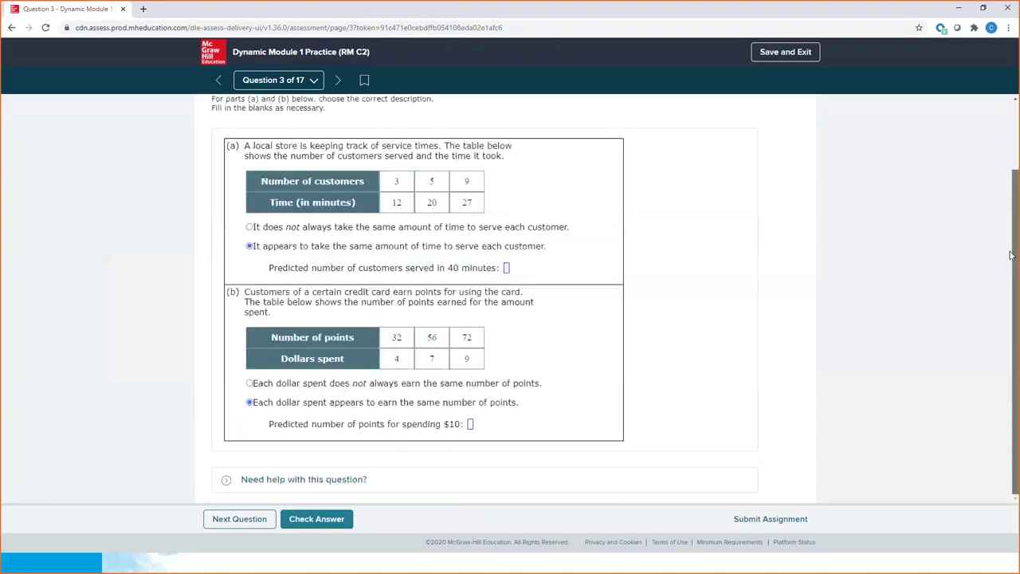
{"action": "left_click", "coordinate": [763, 519]}
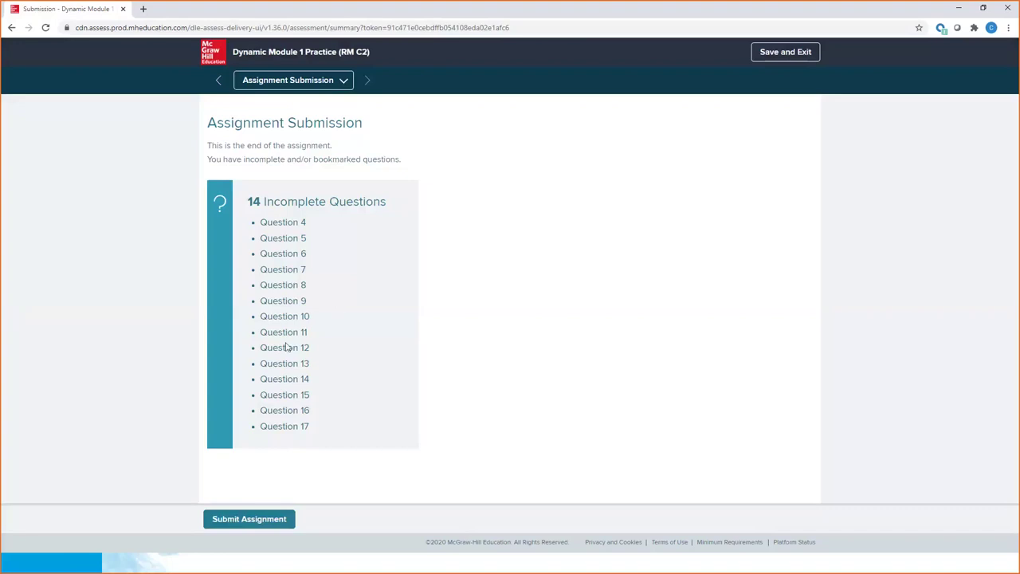
{"action": "left_click", "coordinate": [275, 519]}
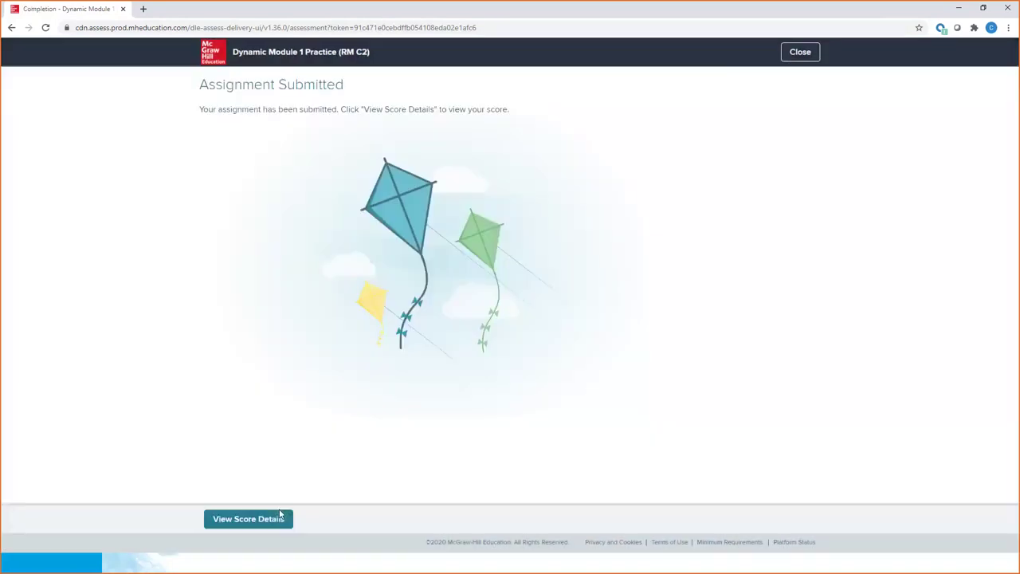
{"action": "left_click", "coordinate": [803, 56]}
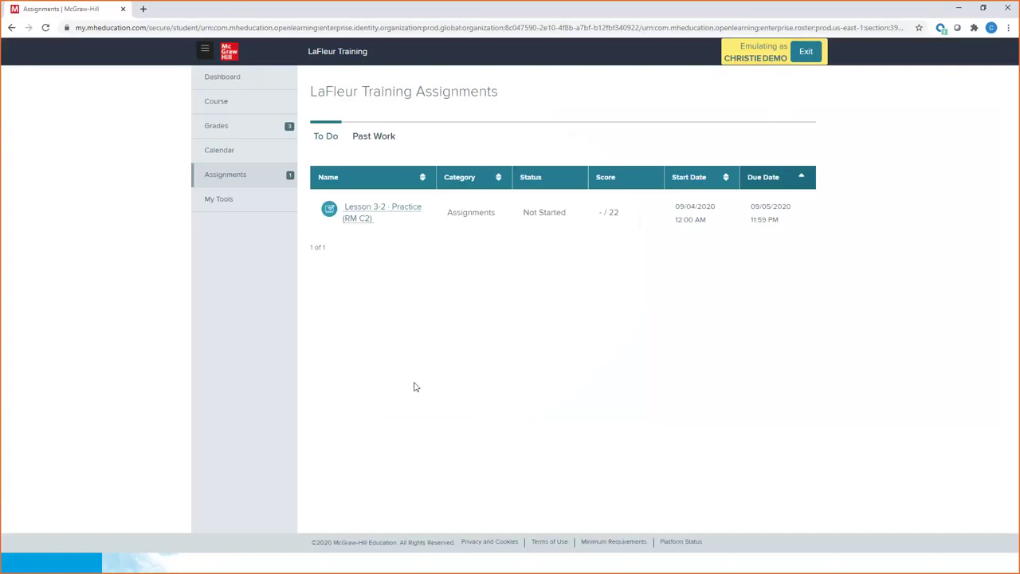
- View the Dynamic Module 1 Practice (RM C2) scoresheet from the student's grades, close it and exit emulation
{"action": "left_click", "coordinate": [220, 126]}
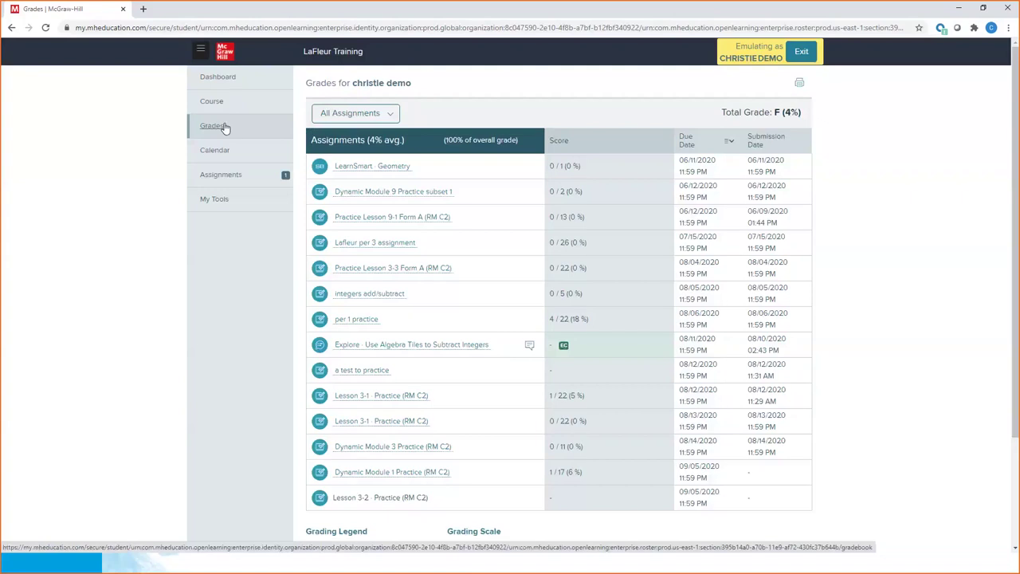
{"action": "left_click", "coordinate": [407, 473]}
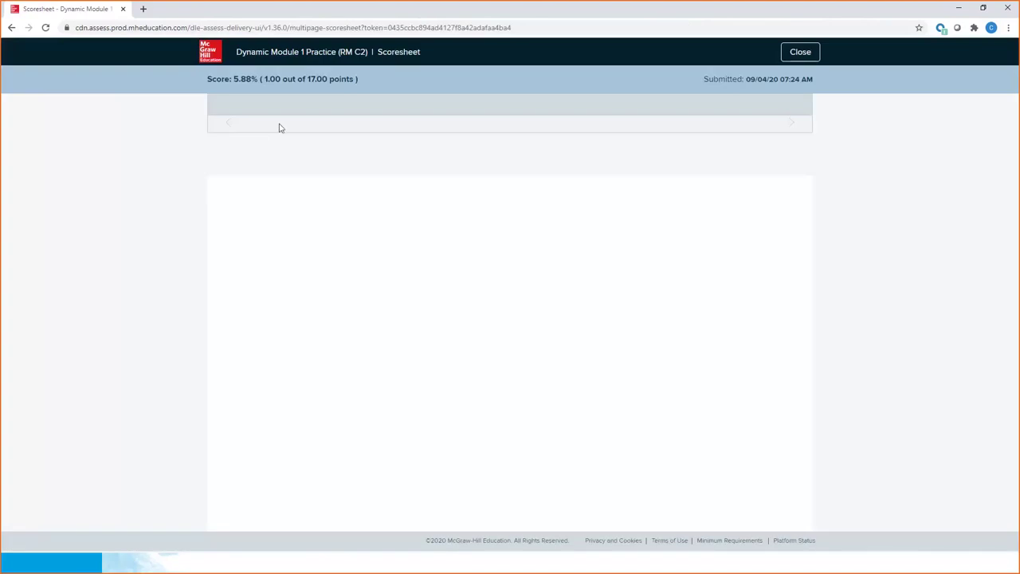
{"action": "left_click", "coordinate": [797, 53]}
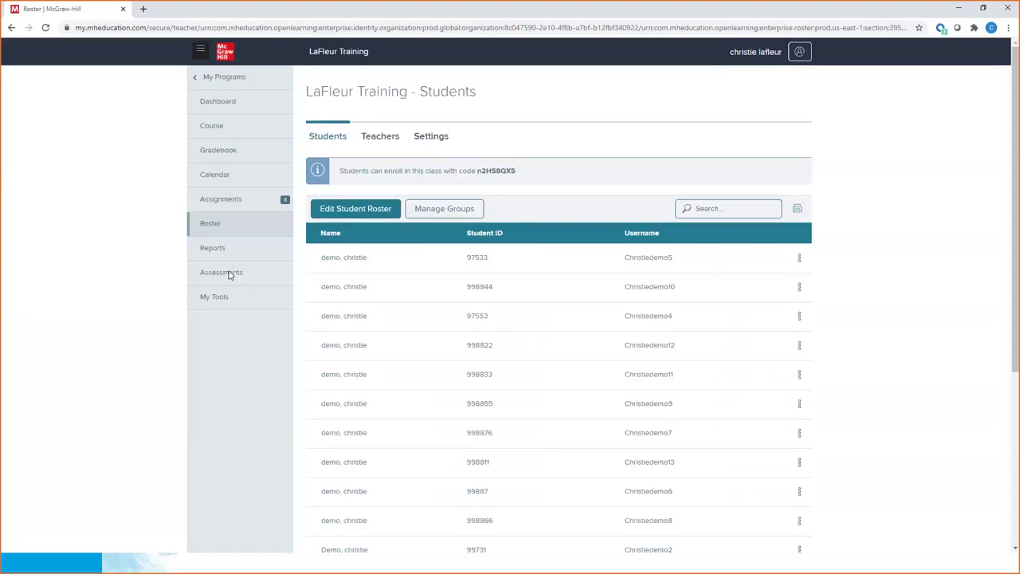
- From the teacher's assignments, open the submitted student's scoresheet for Dynamic Module 1 Practice (RM C2)
{"action": "left_click", "coordinate": [232, 203]}
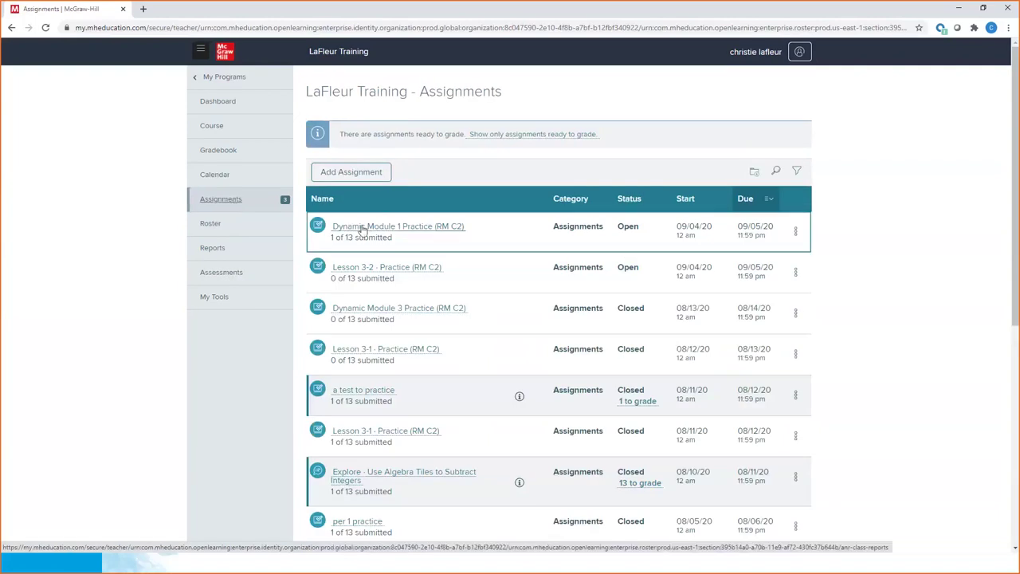
{"action": "left_click", "coordinate": [410, 227]}
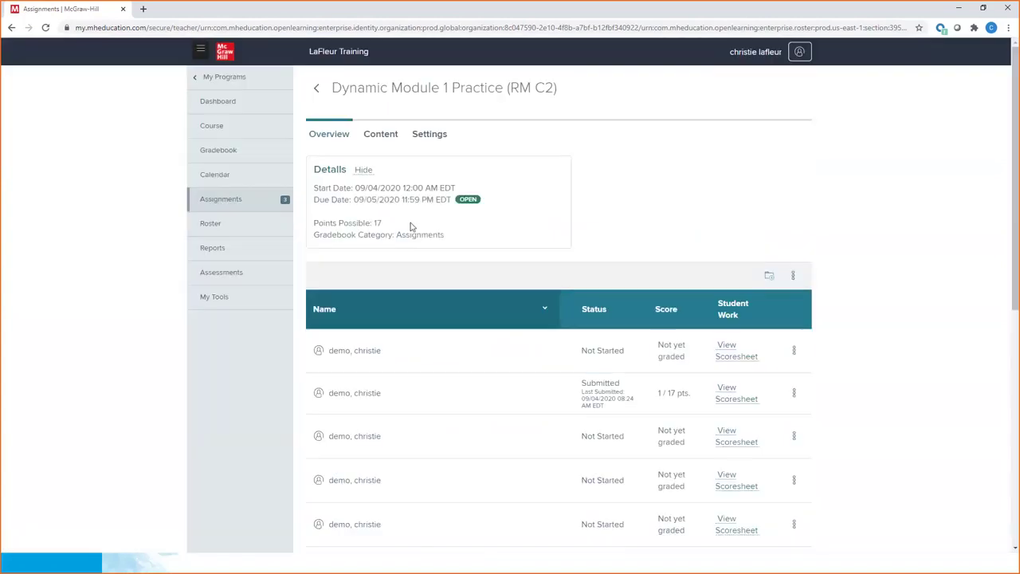
{"action": "left_click", "coordinate": [725, 389]}
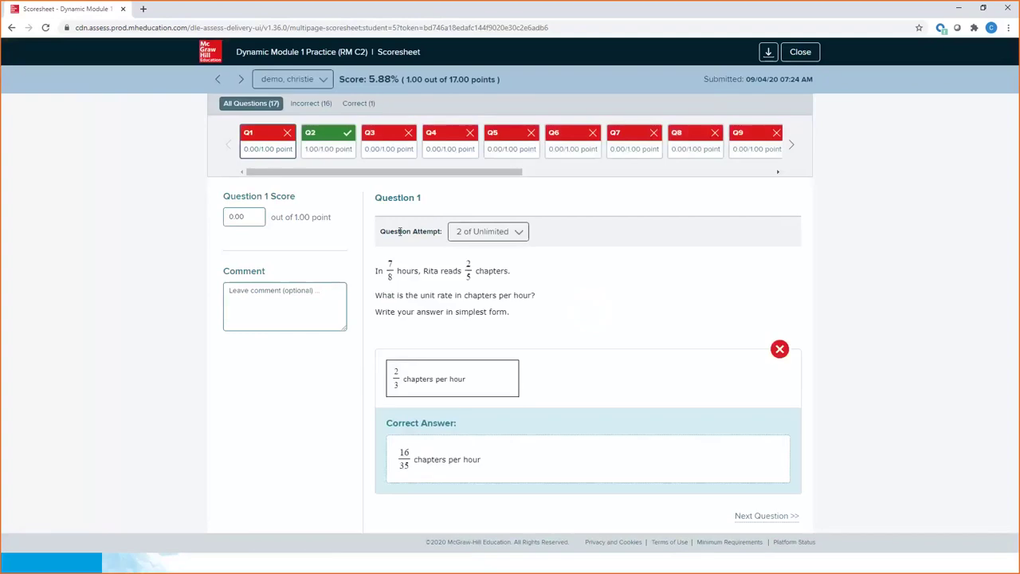
- Compare the student's Question 1 attempts by viewing attempt 1 and returning to attempt 2
{"action": "left_click", "coordinate": [522, 232]}
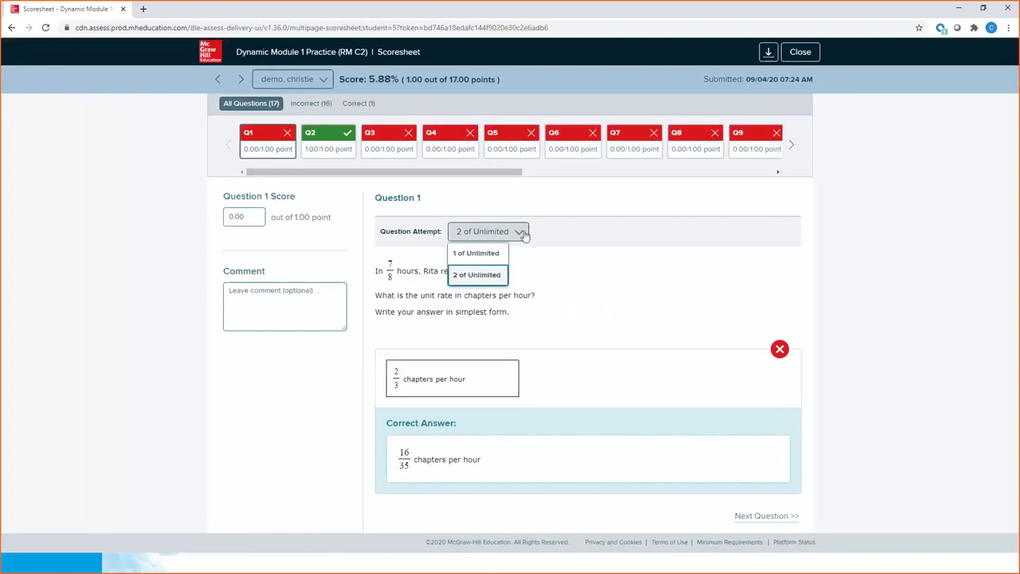
{"action": "left_click", "coordinate": [497, 254]}
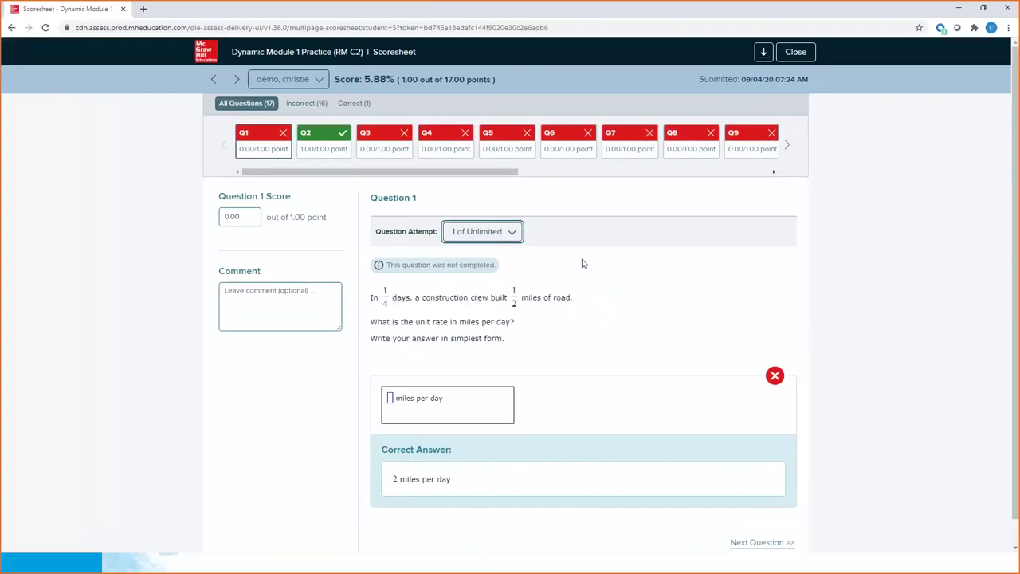
{"action": "left_click", "coordinate": [516, 232]}
{"action": "left_click", "coordinate": [491, 275]}
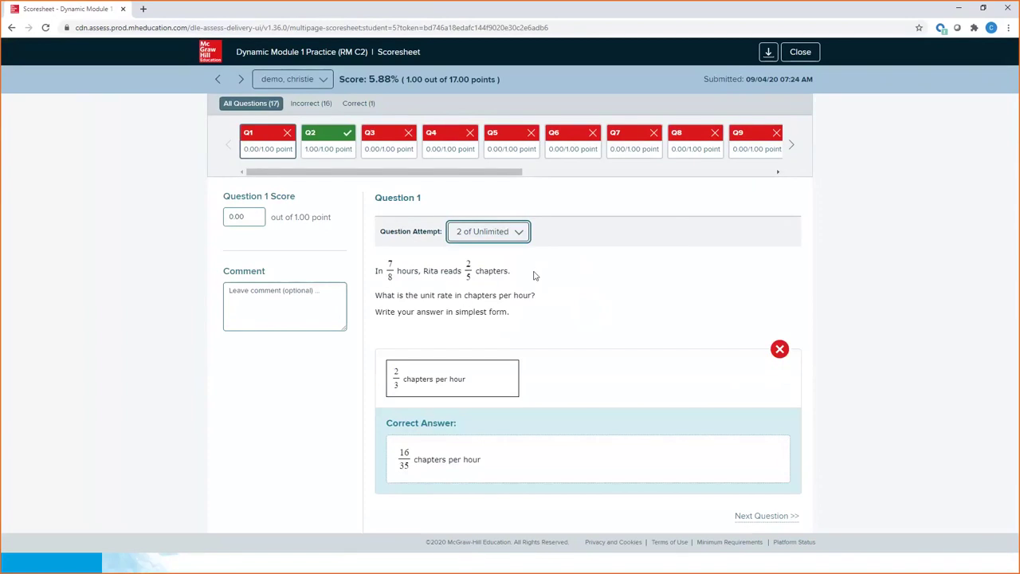
- Review the student's Question 2 response against the correct answer and close the scoresheet
{"action": "left_click", "coordinate": [327, 140]}
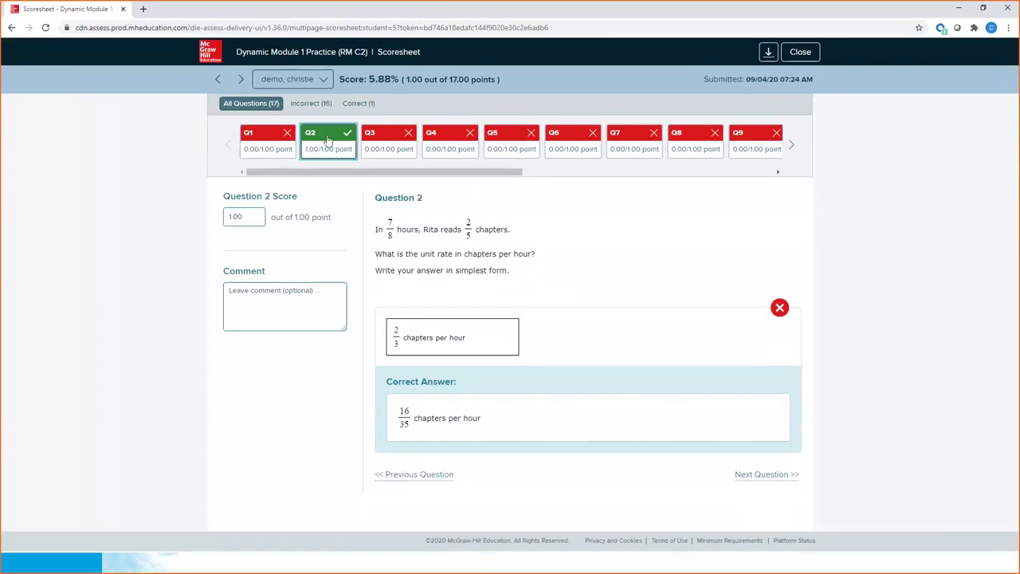
{"action": "left_click", "coordinate": [327, 140]}
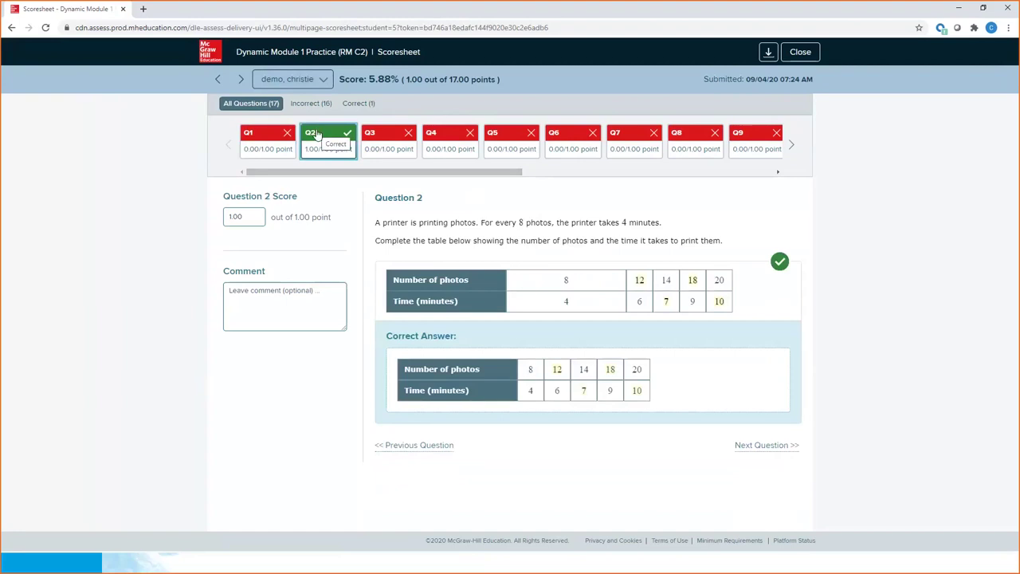
{"action": "left_click", "coordinate": [788, 53]}
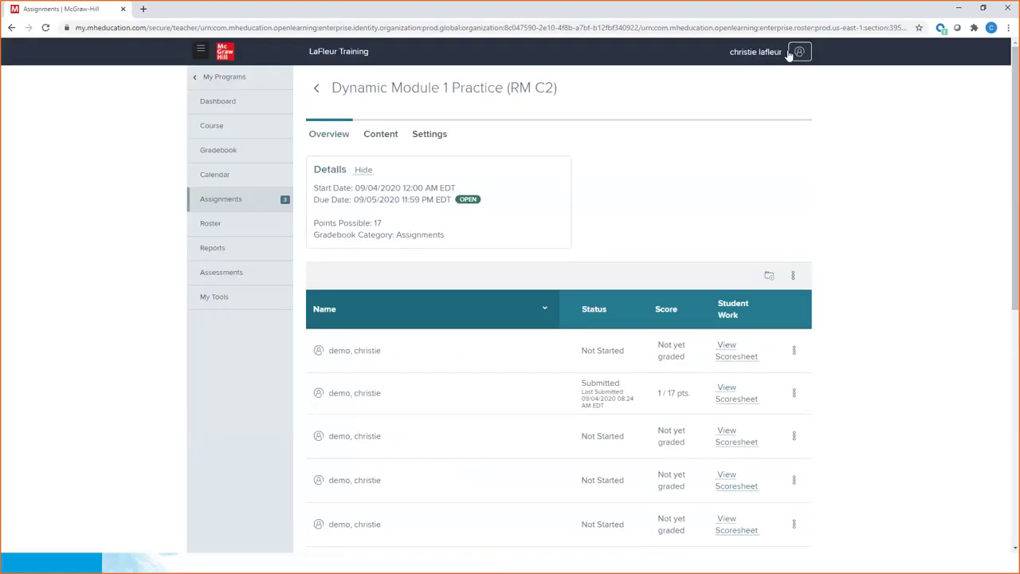
- Open the class dashboard, minimize the browser to return to the slide show, and advance from the Outcomes for Today slide
{"action": "left_click", "coordinate": [218, 106]}
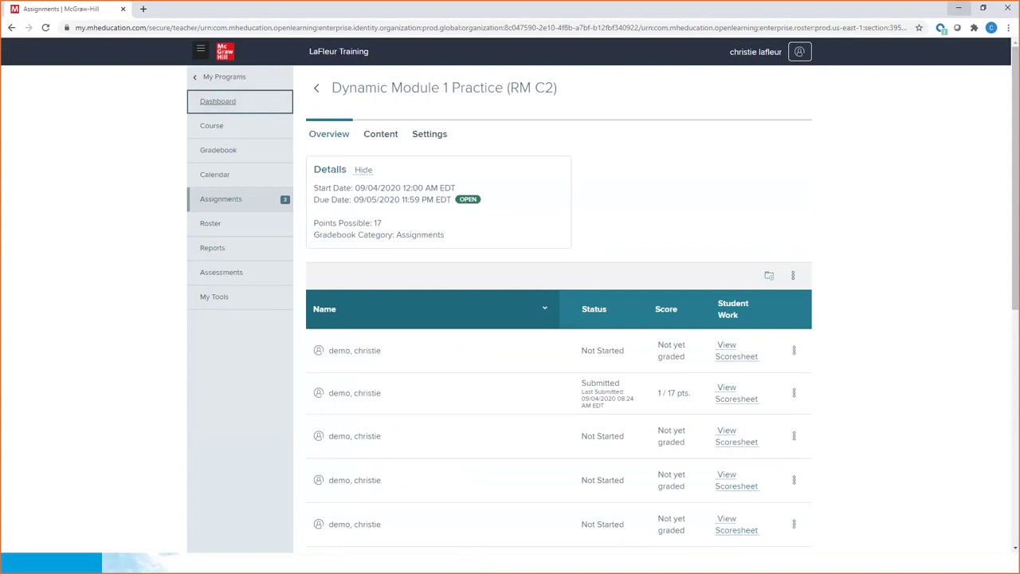
{"action": "left_click", "coordinate": [959, 8]}
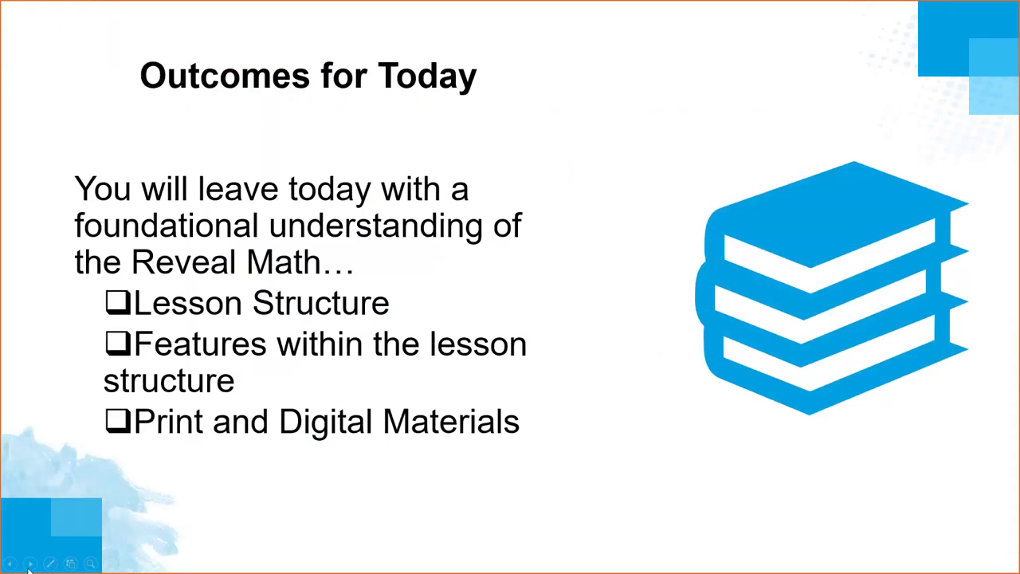
{"action": "left_click", "coordinate": [30, 564]}
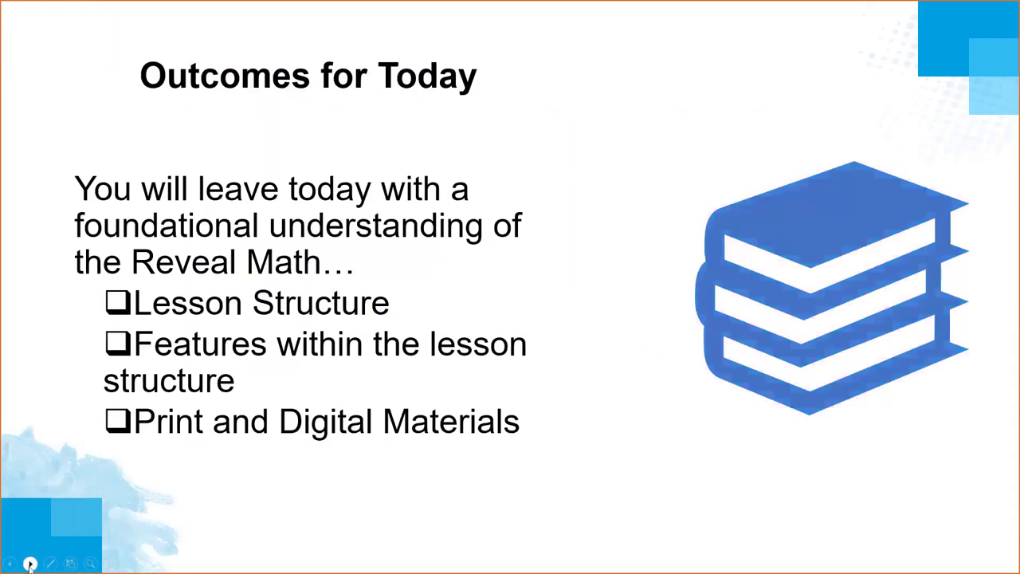
- Advance the slide show, and in the browser's class assignments open the action options for Dynamic Module 1 Practice (RM C2)
{"action": "left_click", "coordinate": [29, 564]}
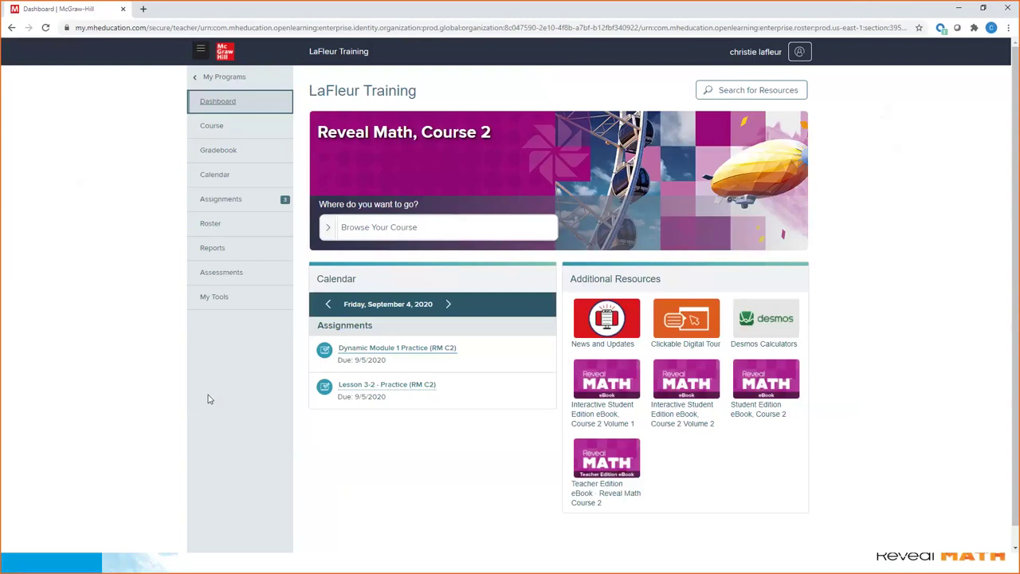
{"action": "left_click", "coordinate": [228, 203]}
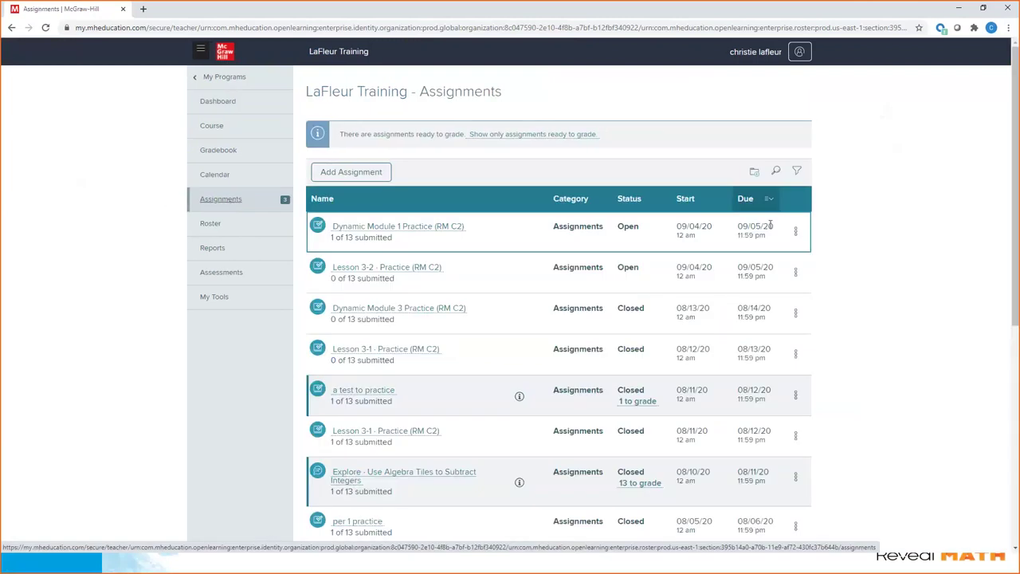
{"action": "left_click", "coordinate": [794, 233]}
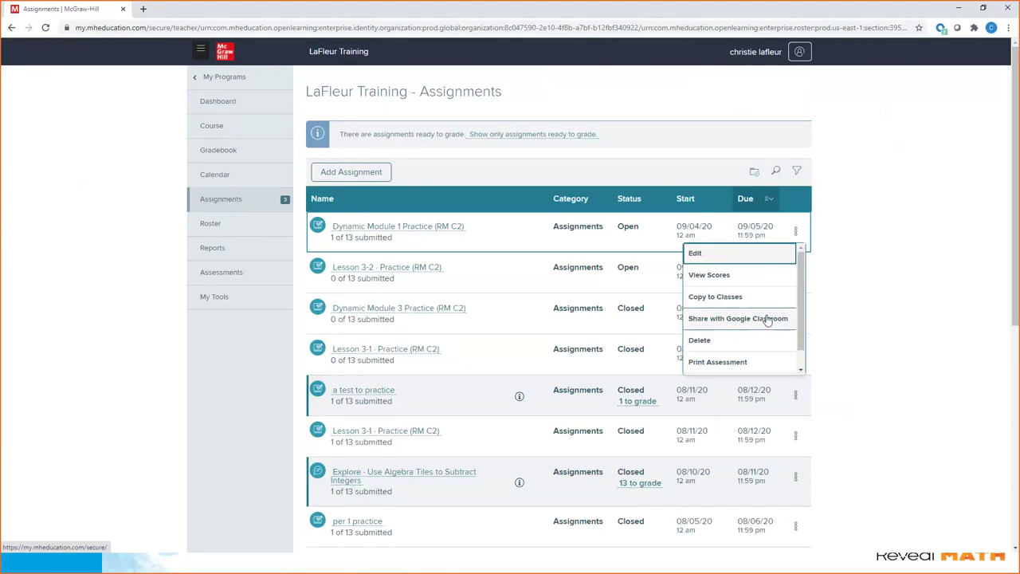
- Return to the class dashboard and open the Assessments area
{"action": "left_click", "coordinate": [215, 104]}
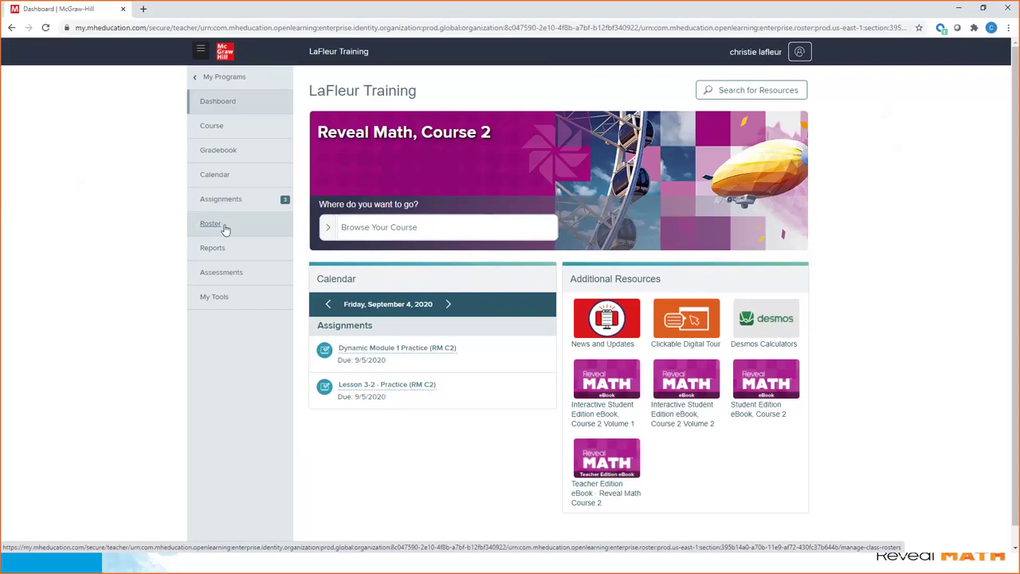
{"action": "left_click", "coordinate": [231, 272]}
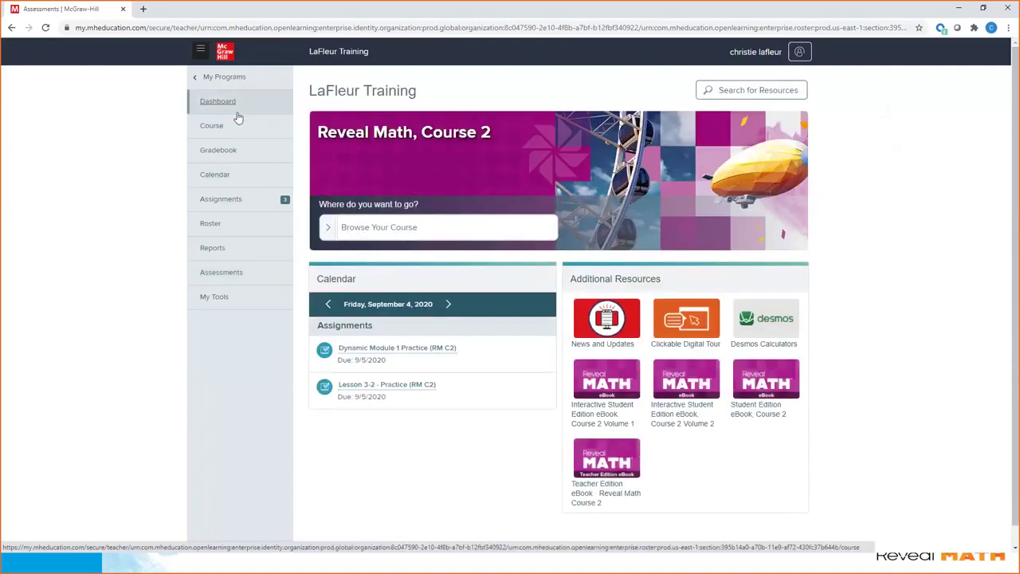
- From the dashboard's course browser, open Program Resources: Course Materials and expand Professional Learning Resources
{"action": "left_click", "coordinate": [326, 229]}
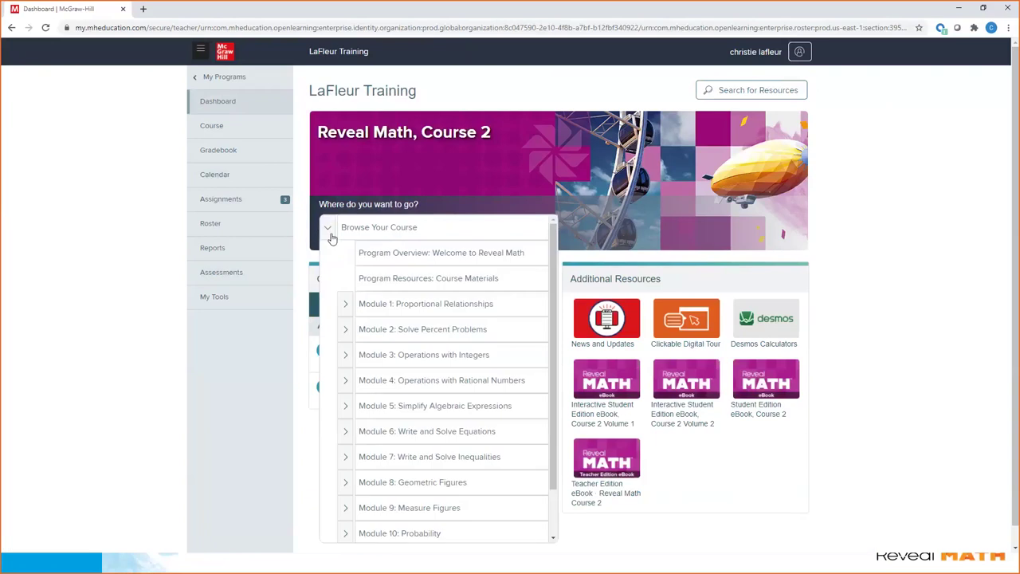
{"action": "left_click", "coordinate": [396, 284]}
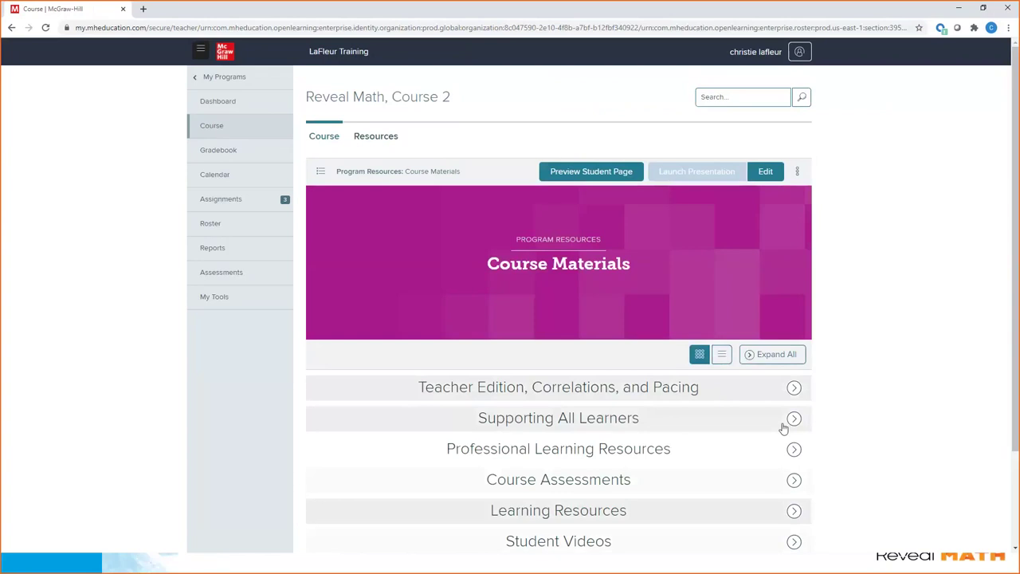
{"action": "left_click", "coordinate": [789, 451]}
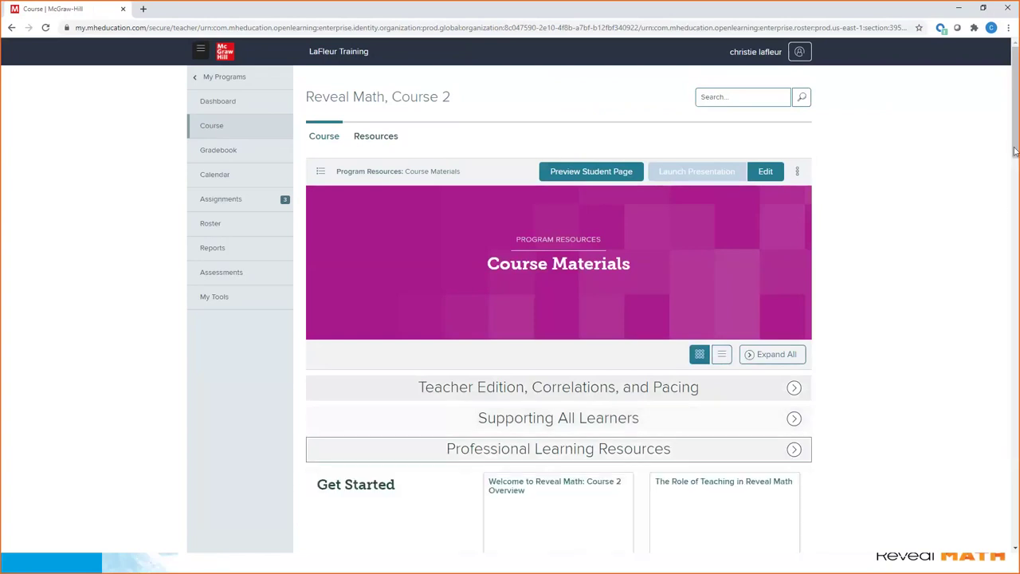
{"action": "mouse_move", "coordinate": [1014, 151]}
{"action": "left_mouse_down"}
{"action": "mouse_move", "coordinate": [1015, 285]}
{"action": "mouse_move", "coordinate": [1014, 137]}
{"action": "left_mouse_up"}
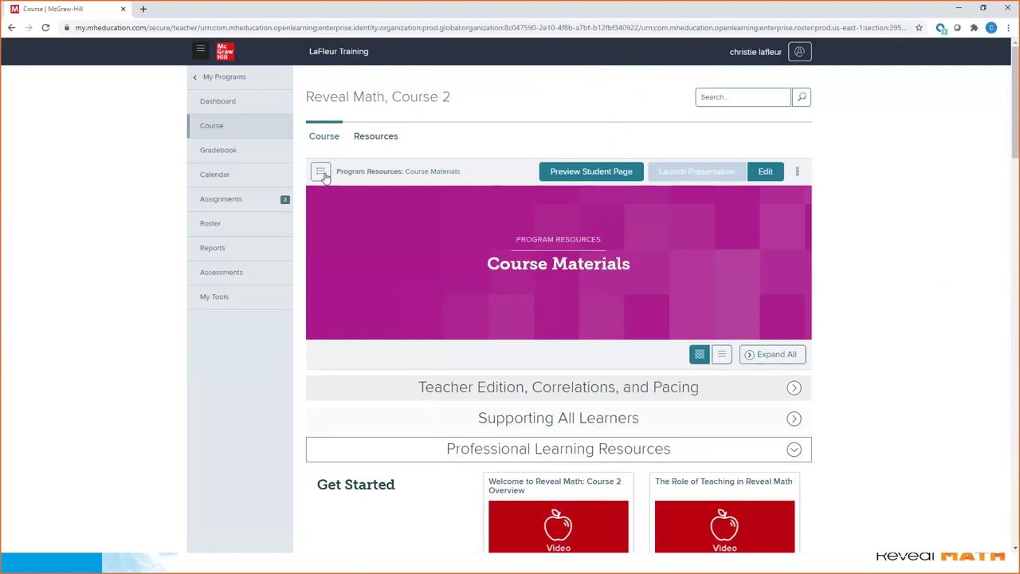
- Switch the course page to Program Overview: Welcome to Reveal Math and expand the Get Started section
{"action": "left_click", "coordinate": [320, 172]}
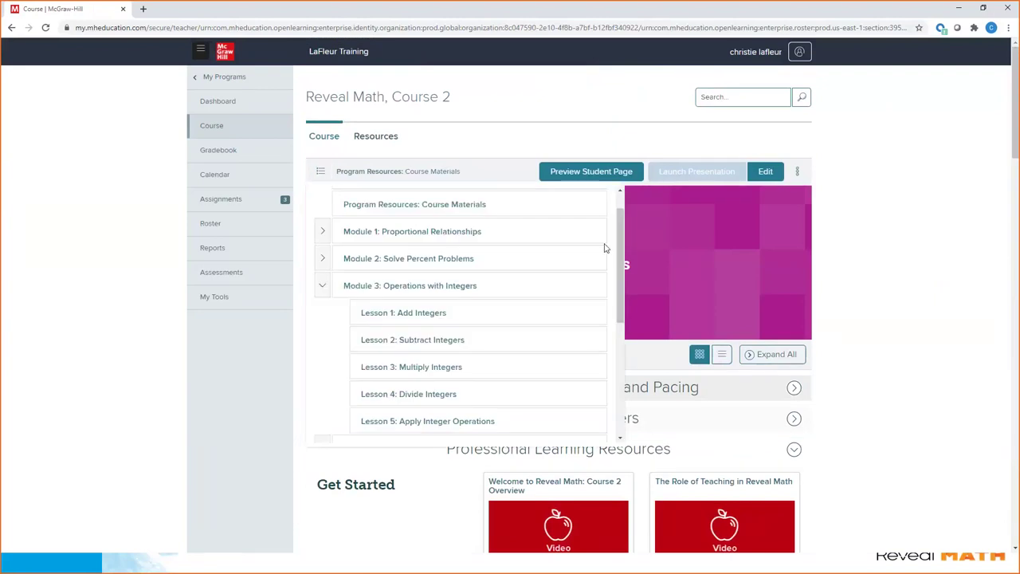
{"action": "scroll", "coordinate": [427, 210], "scroll_direction": "up", "scroll_amount": 1}
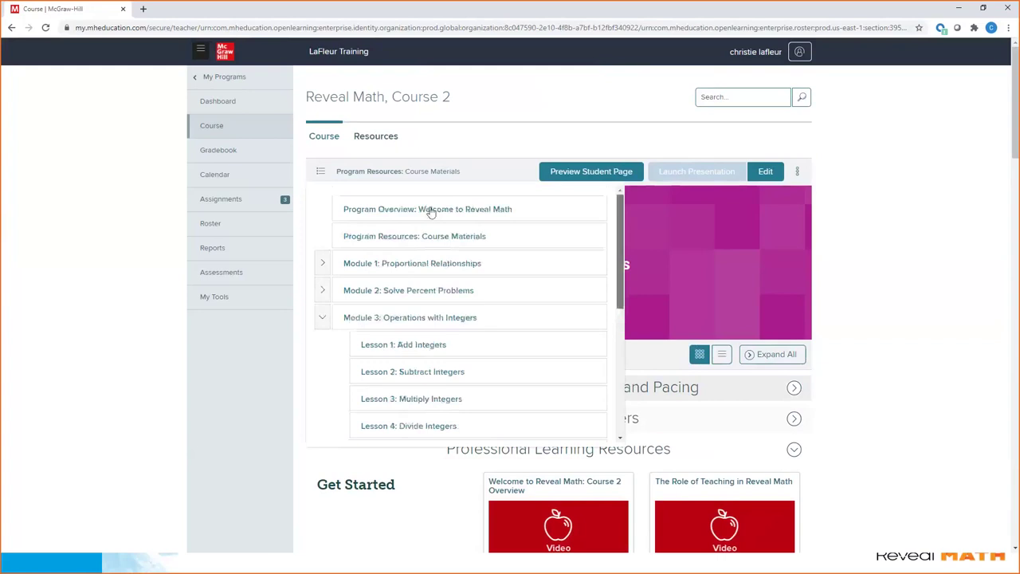
{"action": "left_click", "coordinate": [430, 209]}
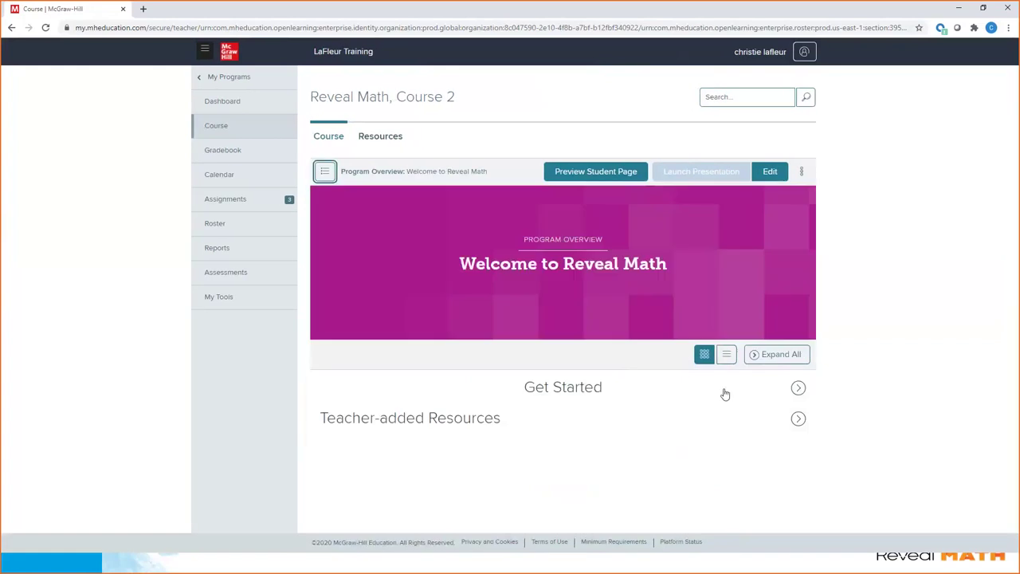
{"action": "left_click", "coordinate": [792, 389]}
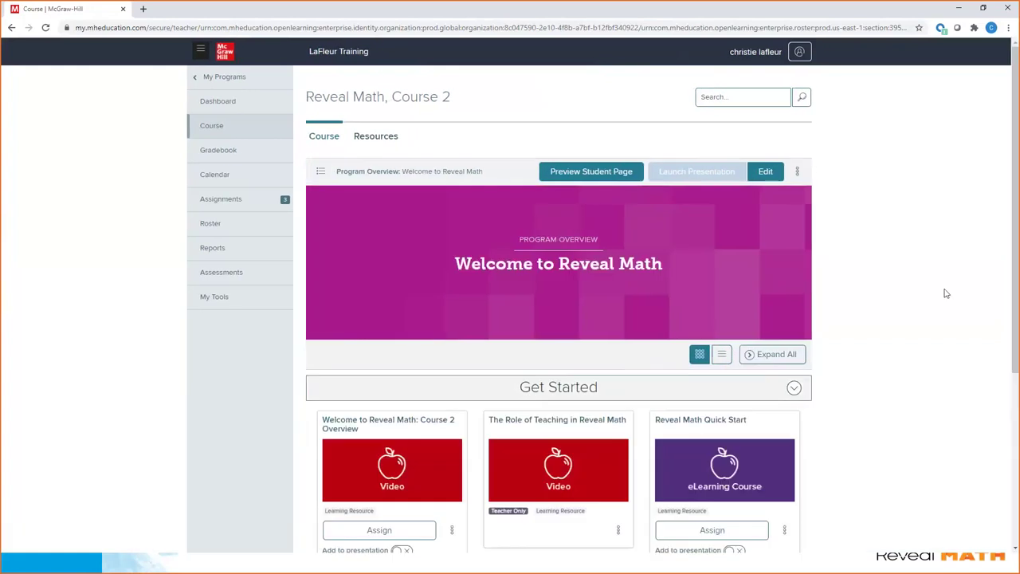
- Look through the Get Started videos, eLearning course and family letter, and go back to the class dashboard
{"action": "left_click_drag", "start_coordinate": [1014, 218], "coordinate": [1016, 345]}
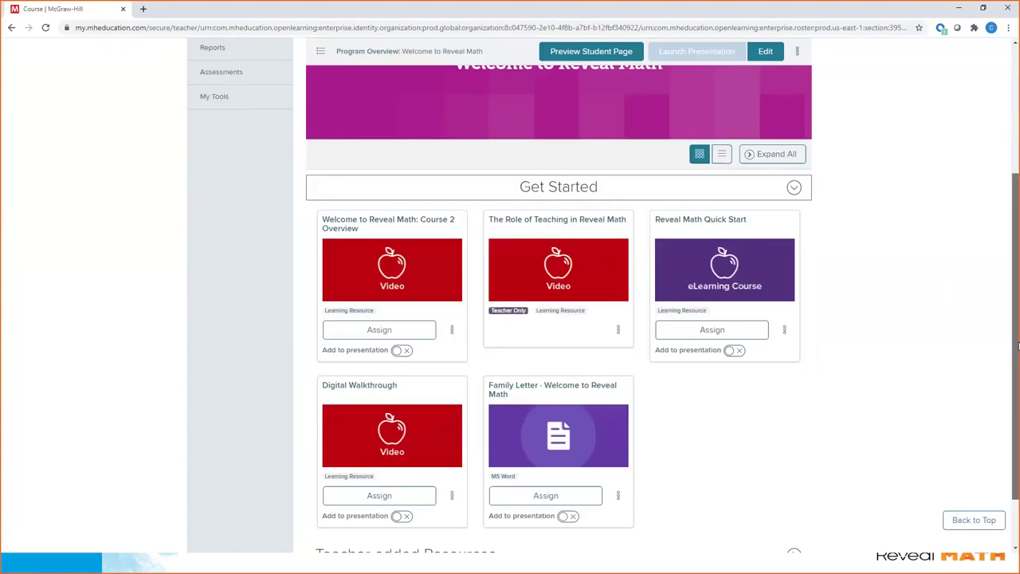
{"action": "scroll", "coordinate": [280, 487], "scroll_direction": "up", "scroll_amount": 1}
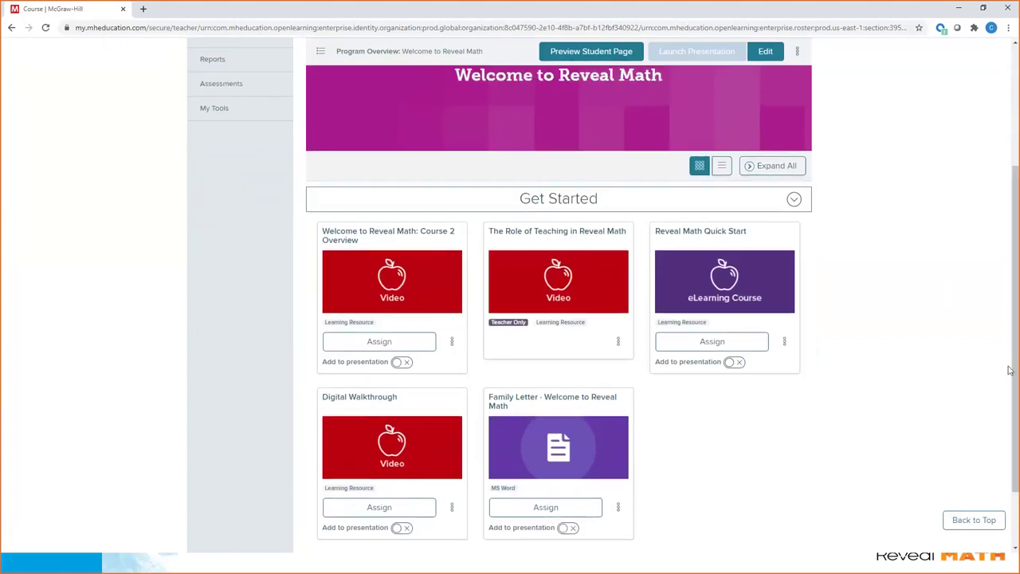
{"action": "mouse_move", "coordinate": [1008, 370]}
{"action": "left_mouse_down"}
{"action": "mouse_move", "coordinate": [1015, 436]}
{"action": "mouse_move", "coordinate": [1002, 383]}
{"action": "left_mouse_up"}
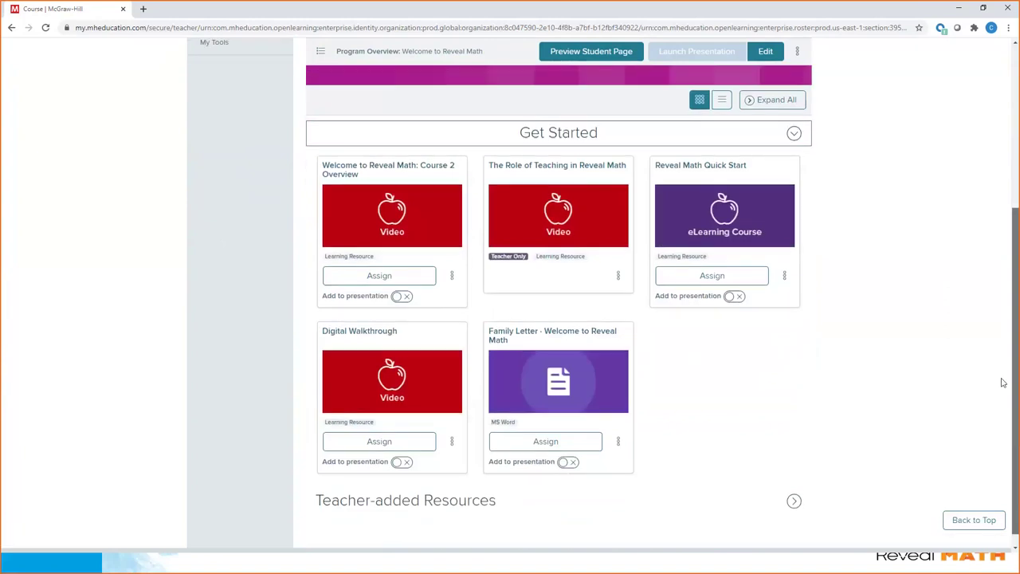
{"action": "scroll", "coordinate": [666, 245], "scroll_direction": "up", "scroll_amount": 3}
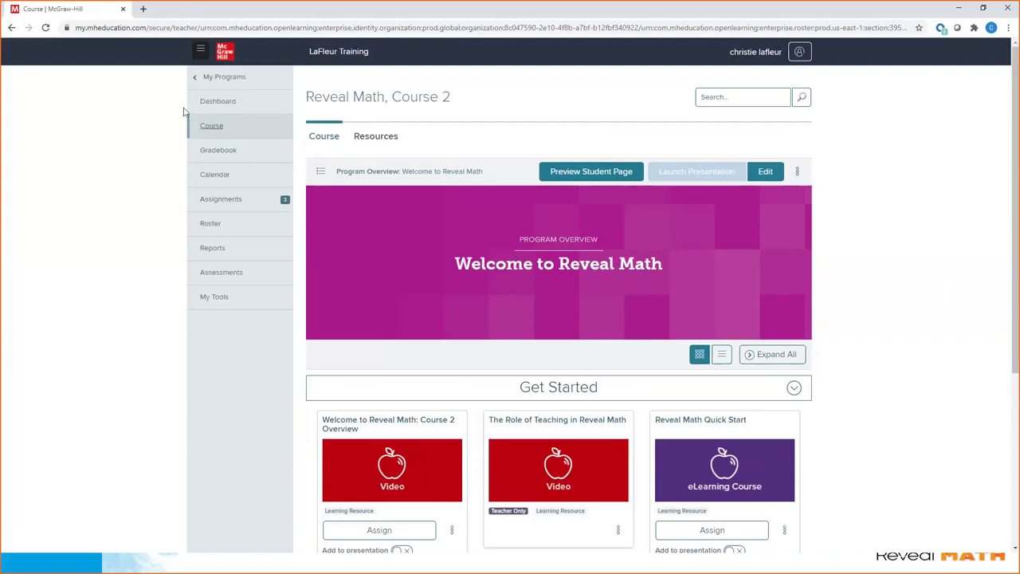
{"action": "left_click", "coordinate": [222, 102]}
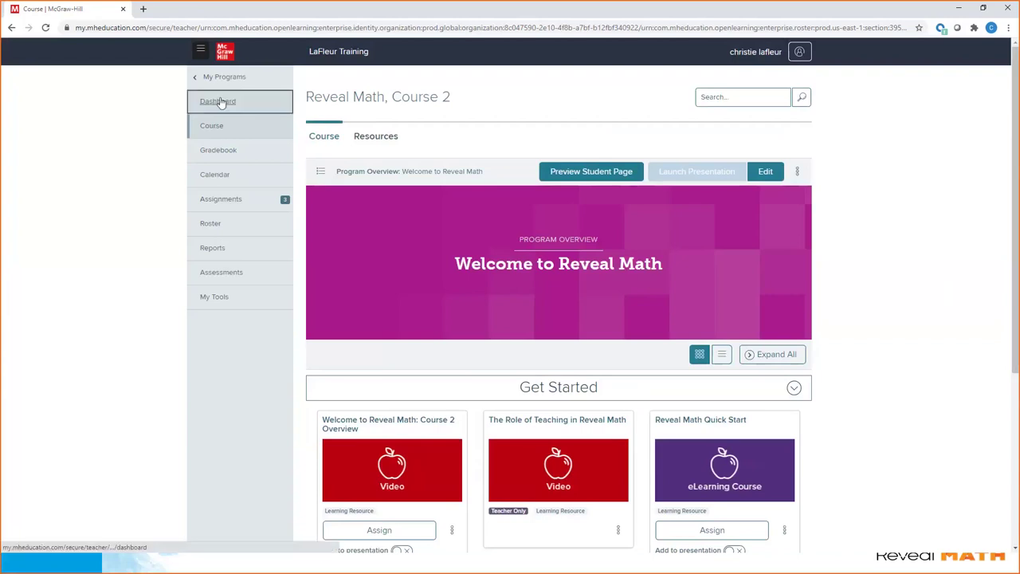